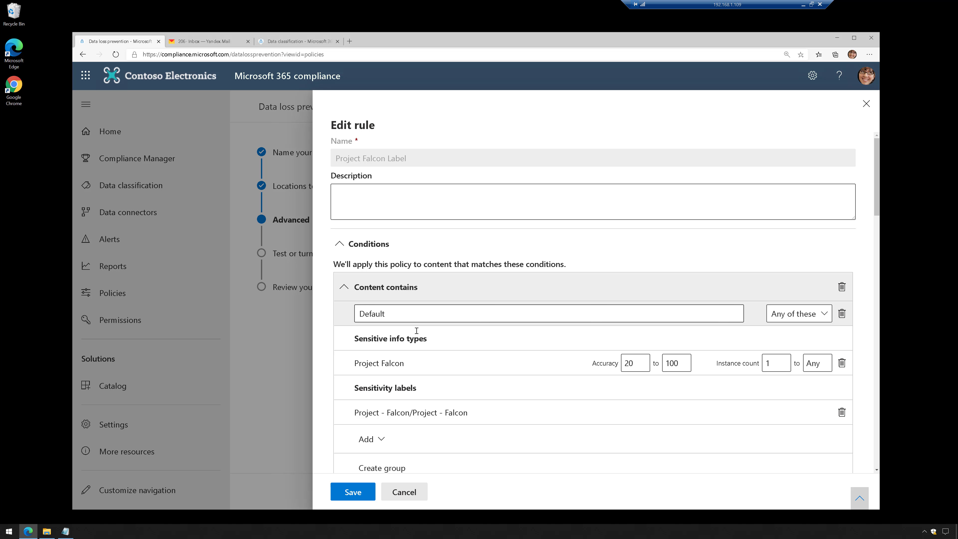
Step: Search the sensitive info types in Data classification for "project" and open the details of Project Falcon
scroll(415, 353, down, 1)
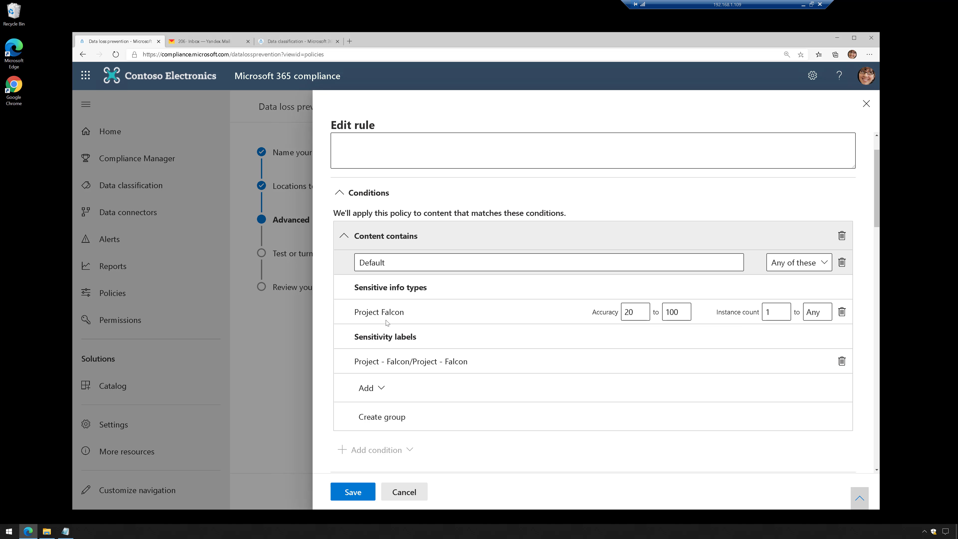
click(292, 41)
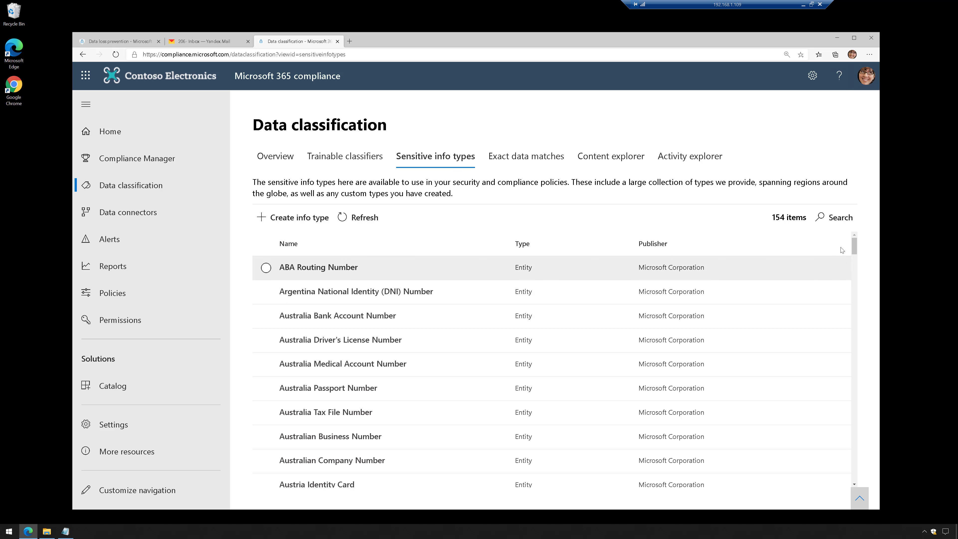
mouse_move(855, 252)
mouse_down()
mouse_move(856, 262)
mouse_move(857, 241)
mouse_up()
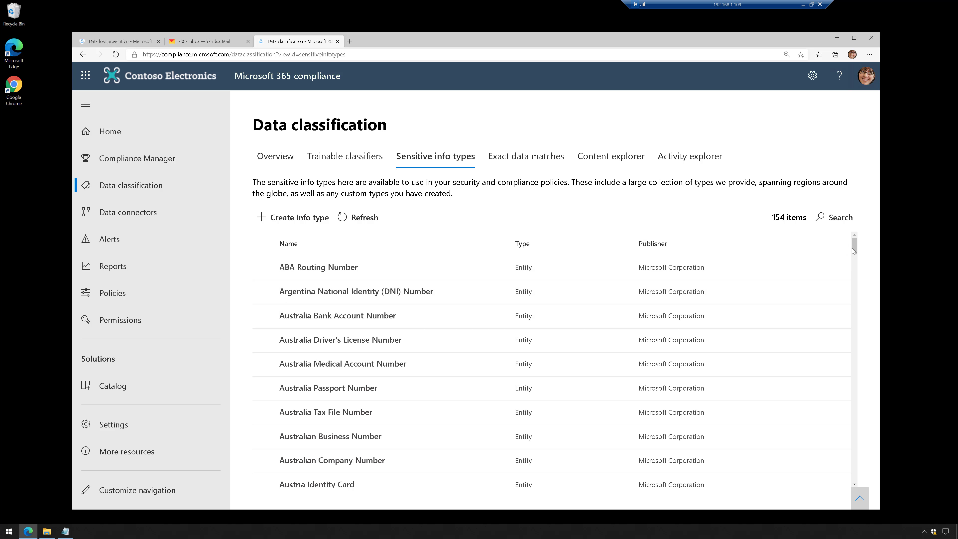
drag(854, 252, 875, 245)
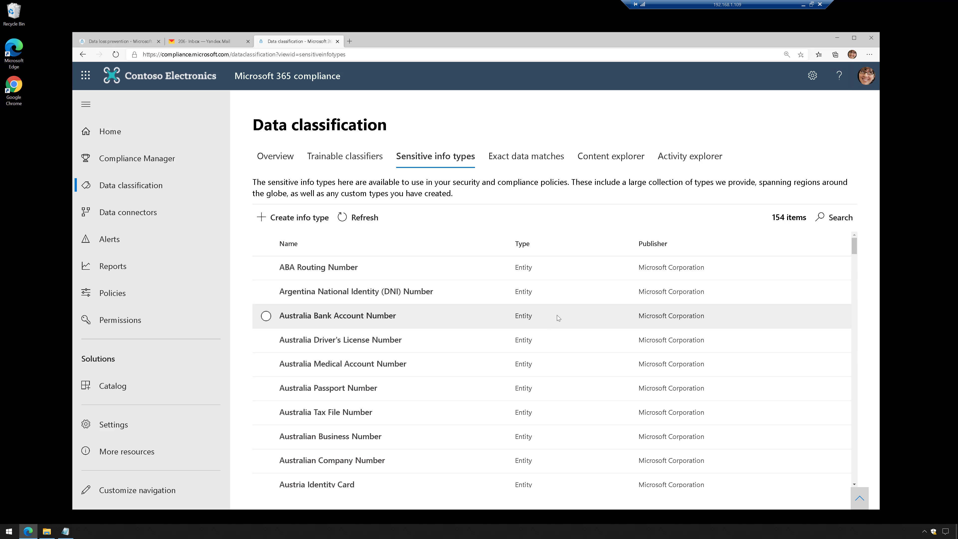
click(825, 216)
text(project)
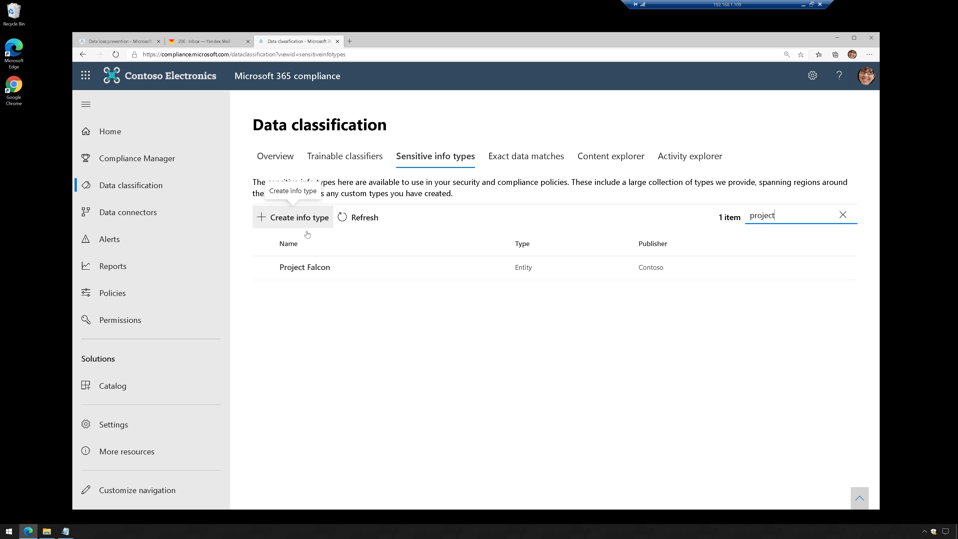
click(266, 268)
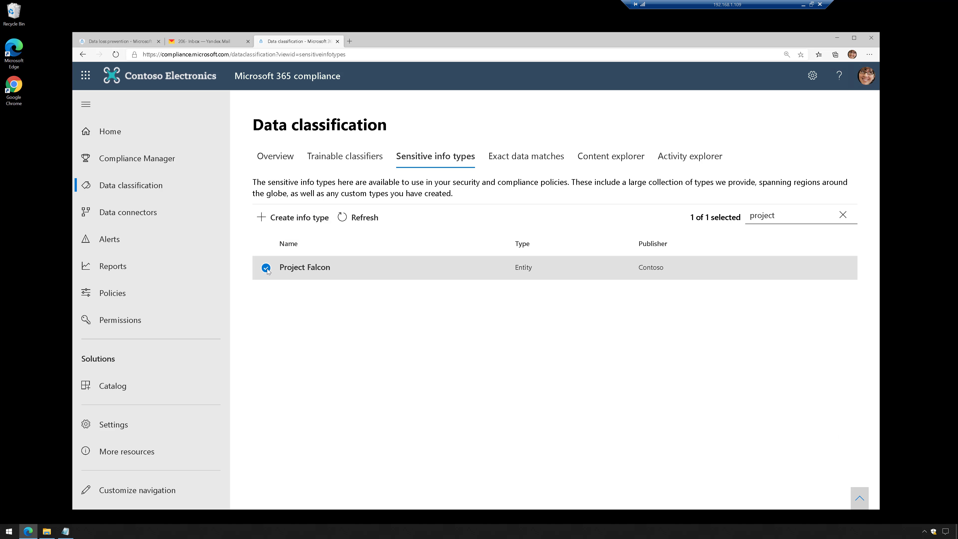
click(322, 269)
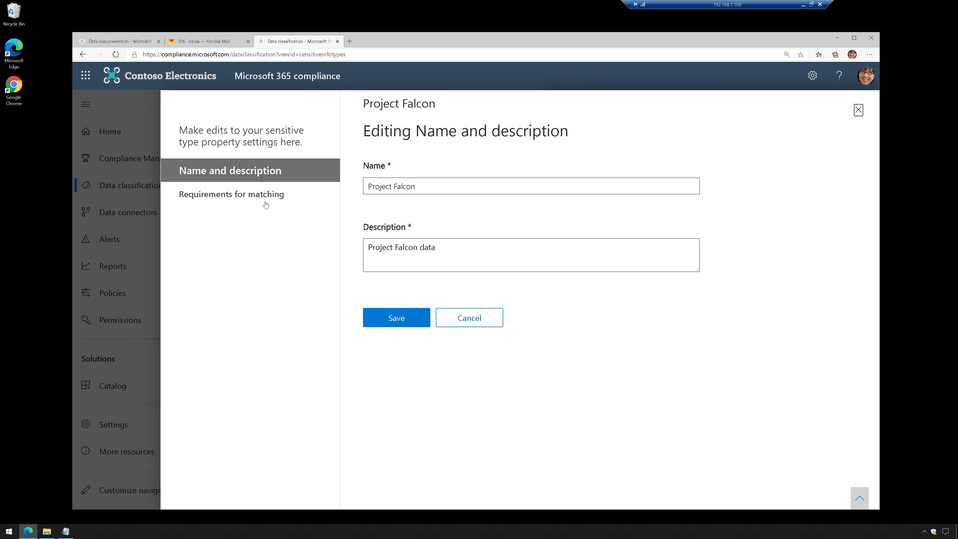
Step: Review the matching requirements of the Project Falcon type, including the available detection methods and its keyword text
click(266, 205)
click(442, 280)
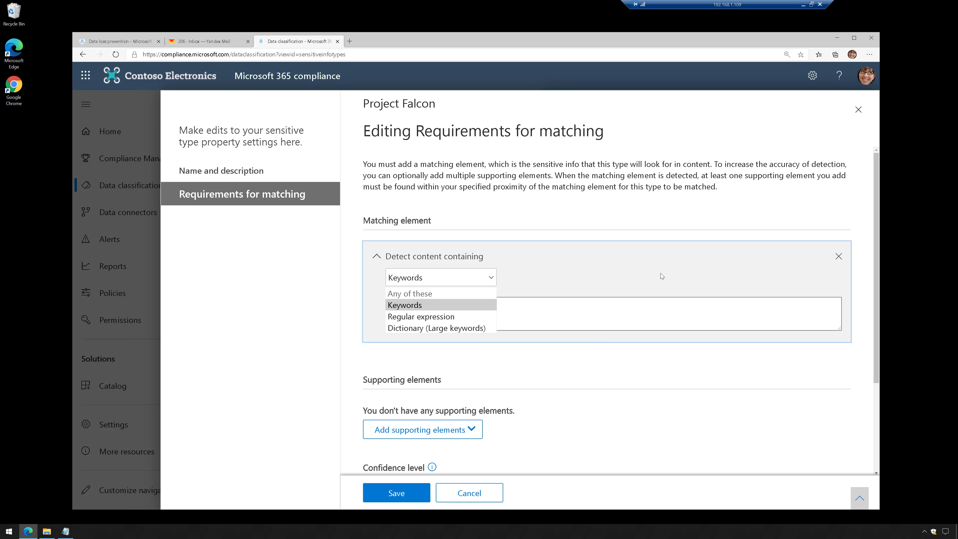
click(661, 273)
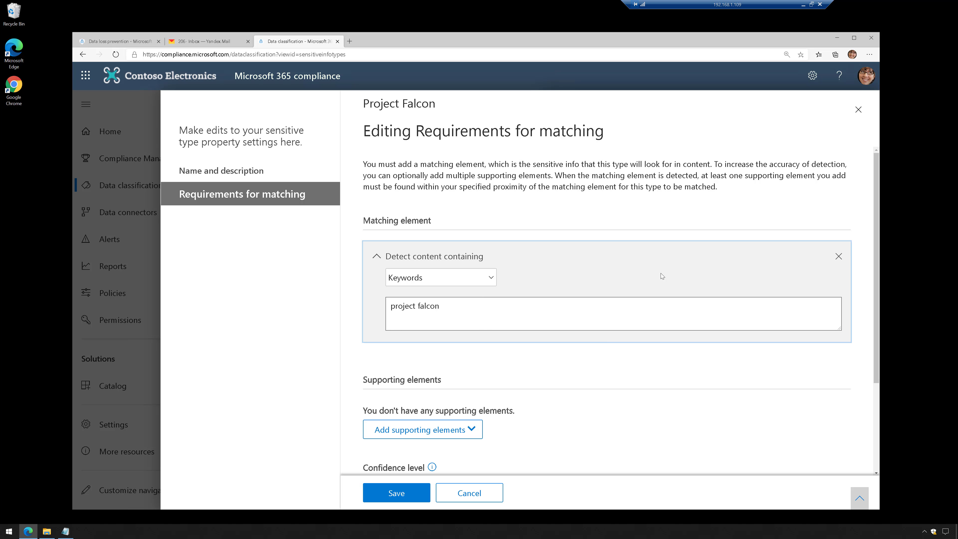
click(390, 303)
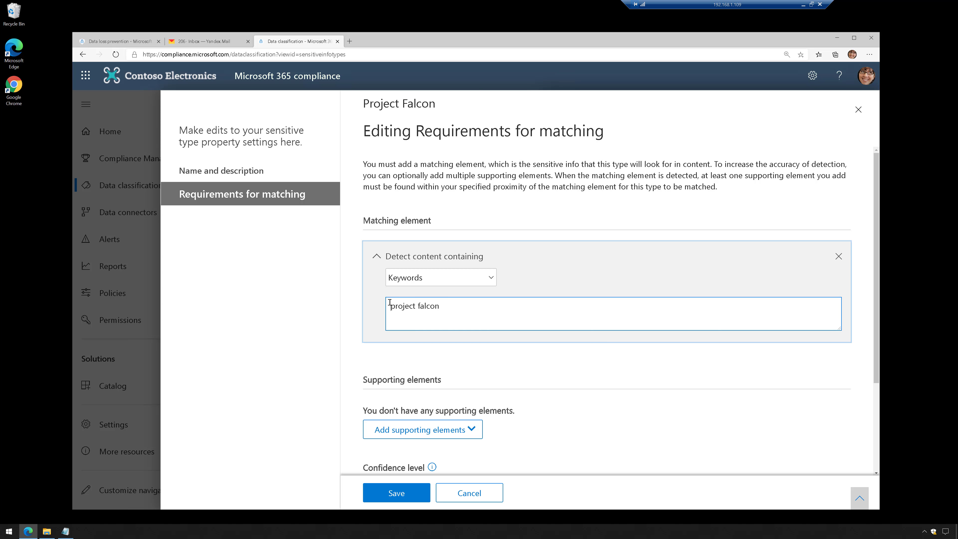
shift+click(454, 303)
click(550, 409)
Step: Review the supporting element options, confidence level and character proximity, and leave the Project Falcon editor without saving
scroll(549, 409, down, 3)
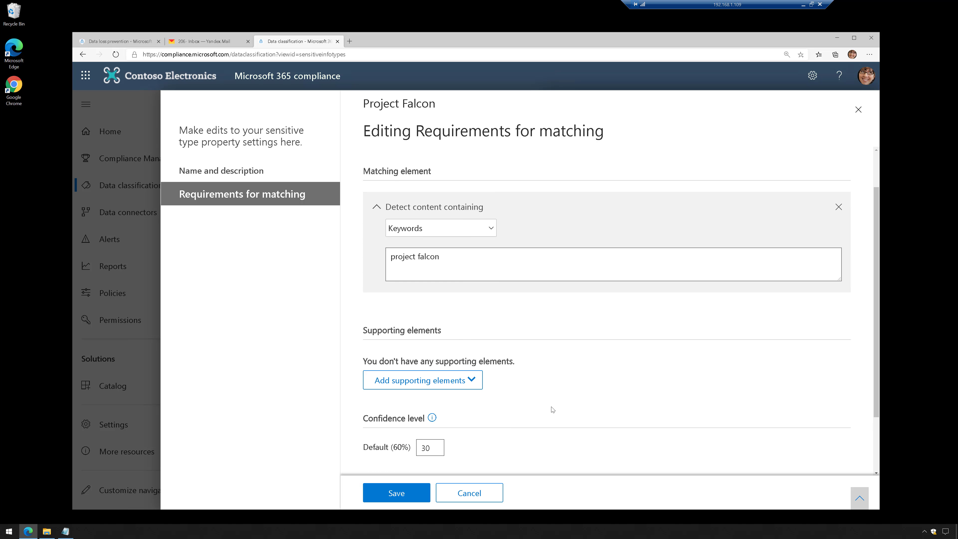
click(480, 308)
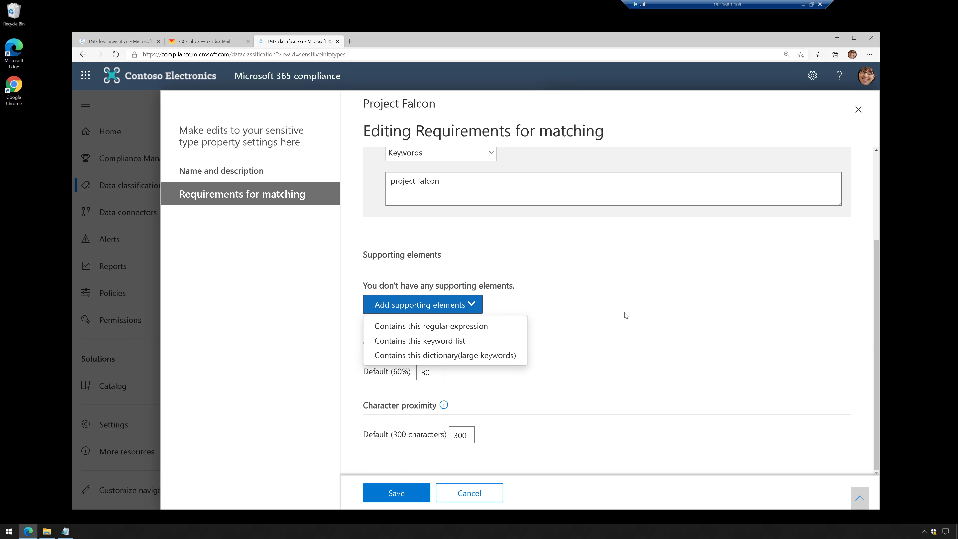
key(Escape)
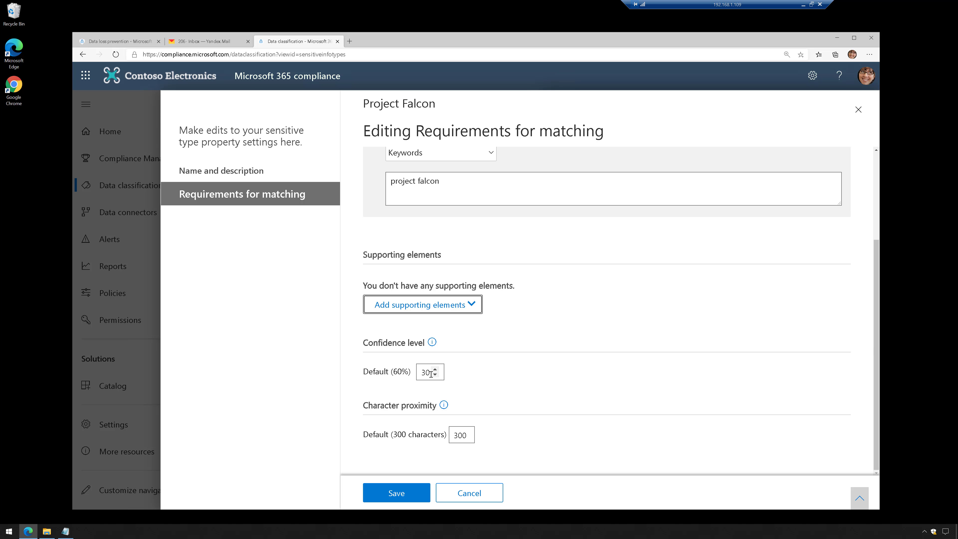
click(543, 383)
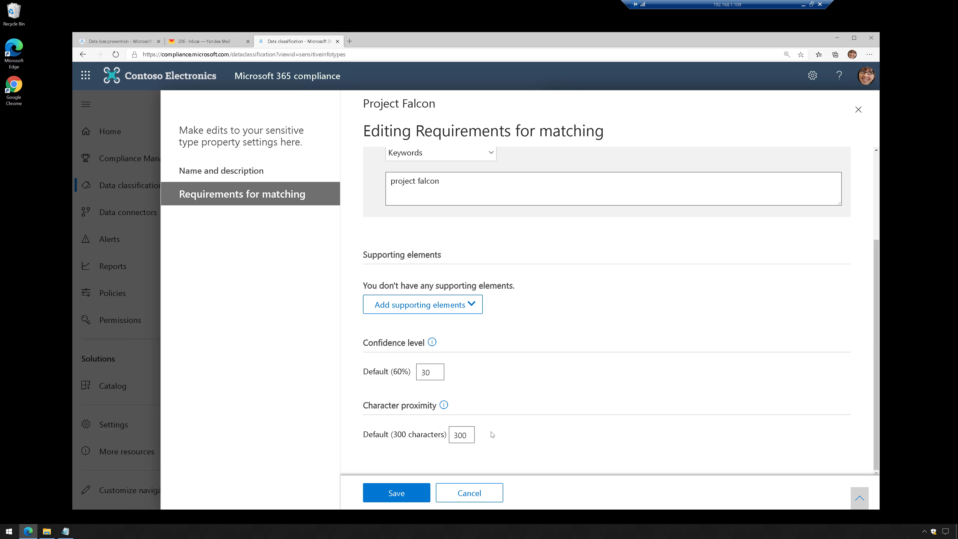
click(482, 493)
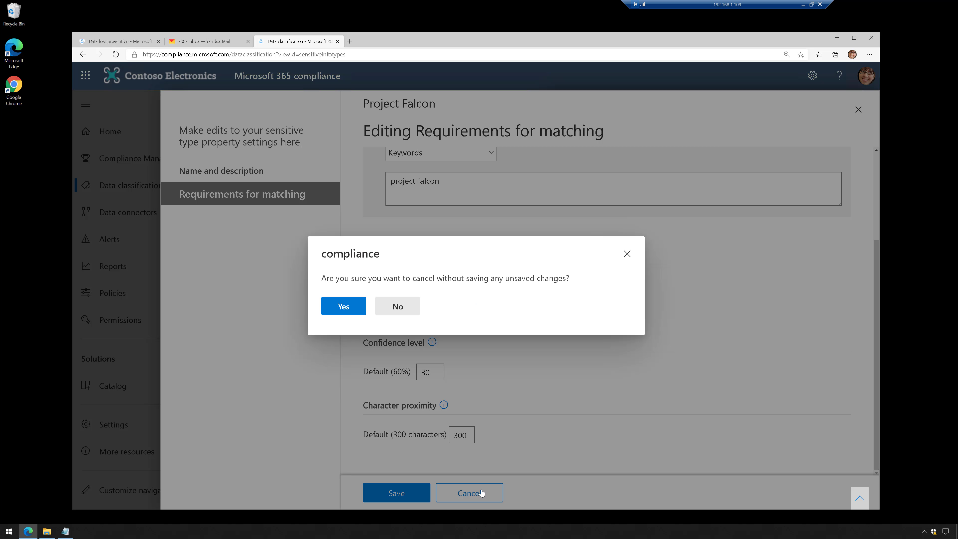
click(359, 314)
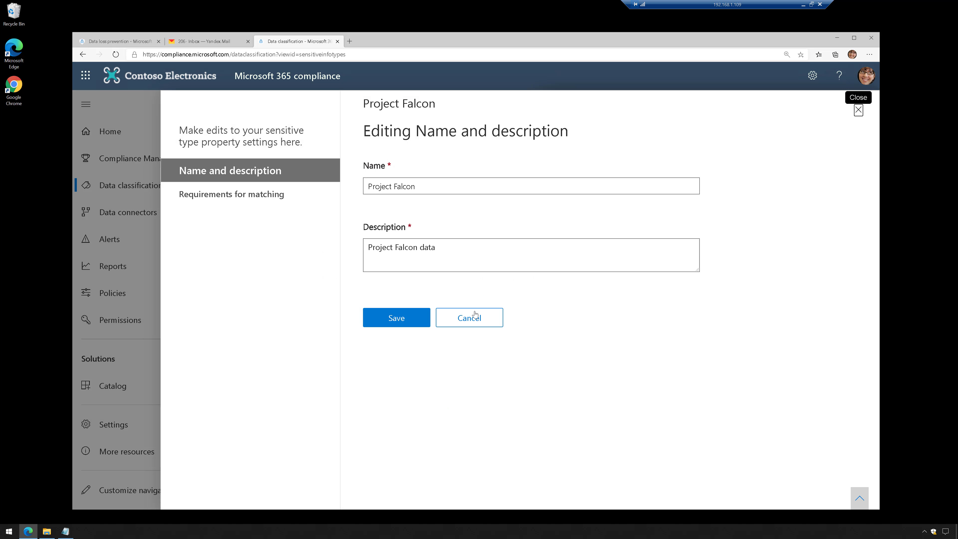
click(479, 319)
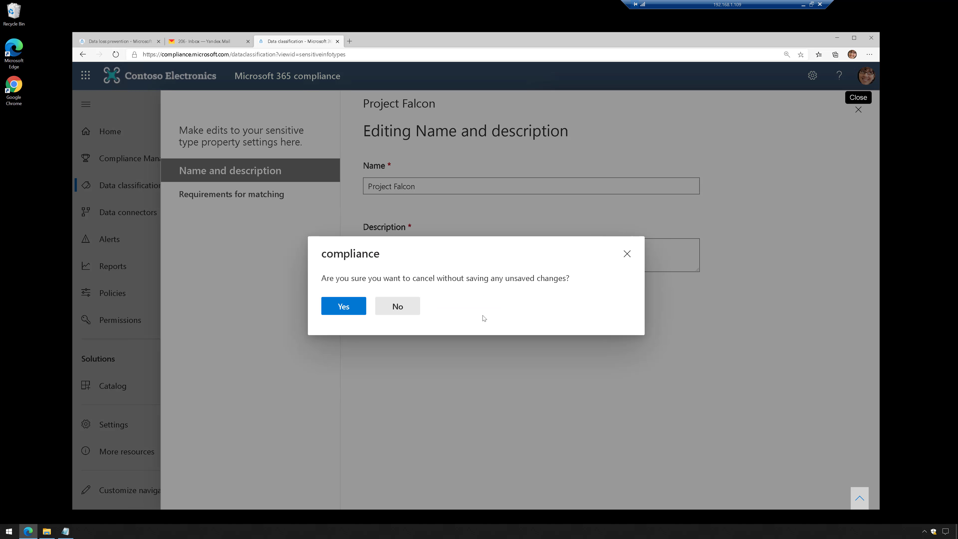
click(329, 308)
Step: Open the test page for the Project Falcon info type and create a Word document named "Project Falcon" on the desktop
click(668, 158)
right_click(45, 242)
mouse_move(75, 302)
click(172, 343)
text(Pro)
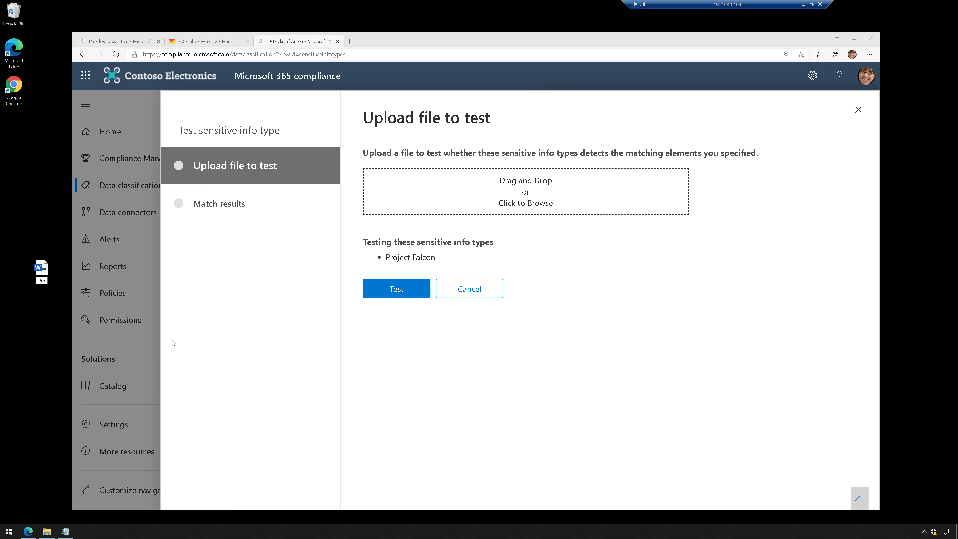
text(ject Falcon)
key(Return)
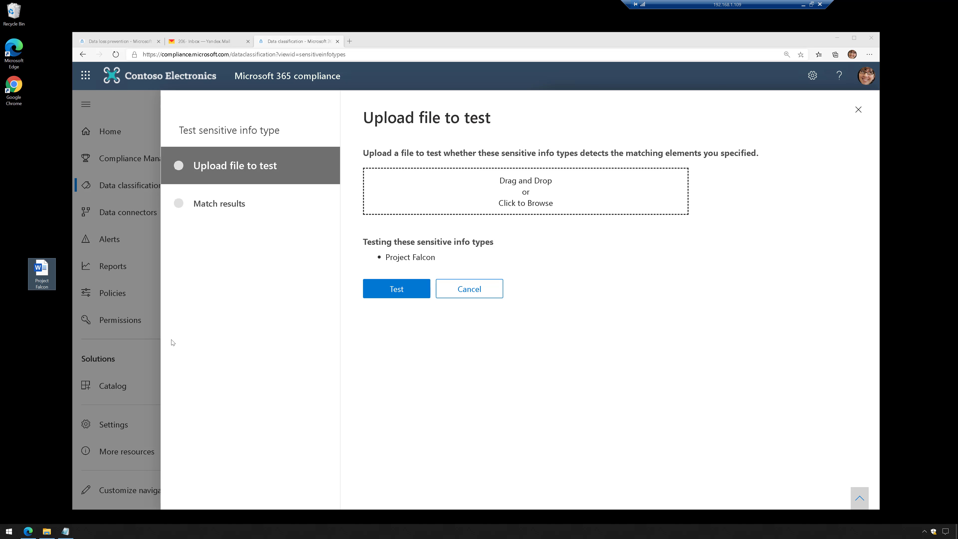
Step: Open the new document in Word, write "This document contains data that pertains to Project Falcon", then save and close it
key(Return)
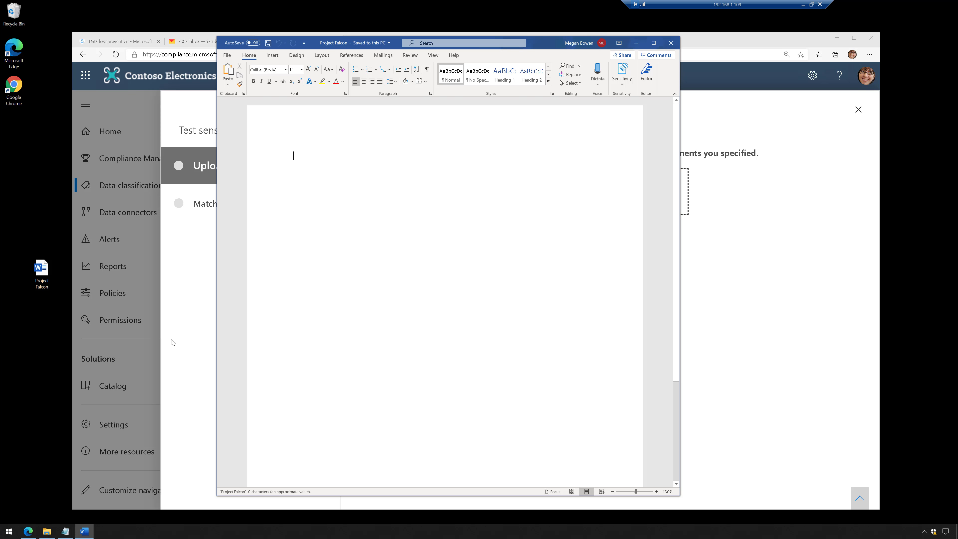
text(This document )
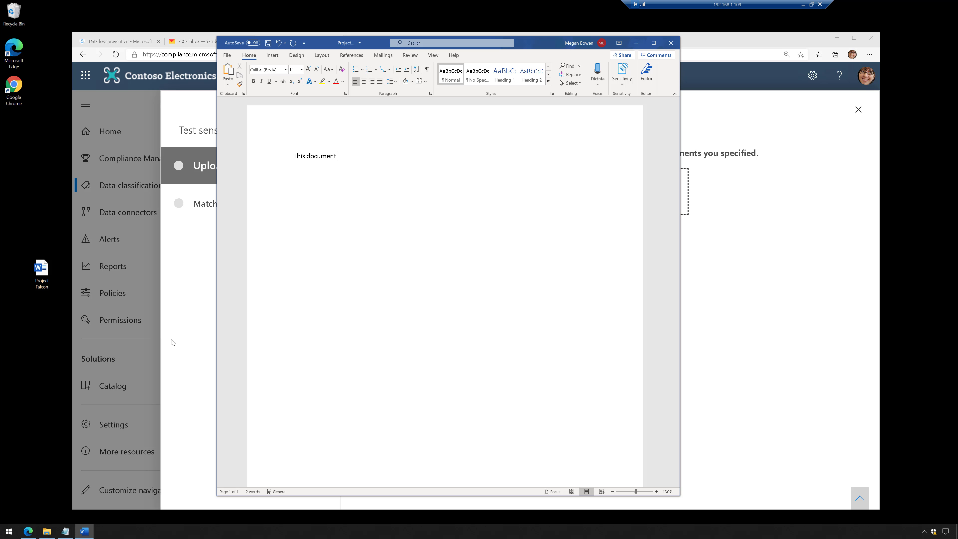
text(contains data that pertains to Project Falcon)
key(ctrl+s)
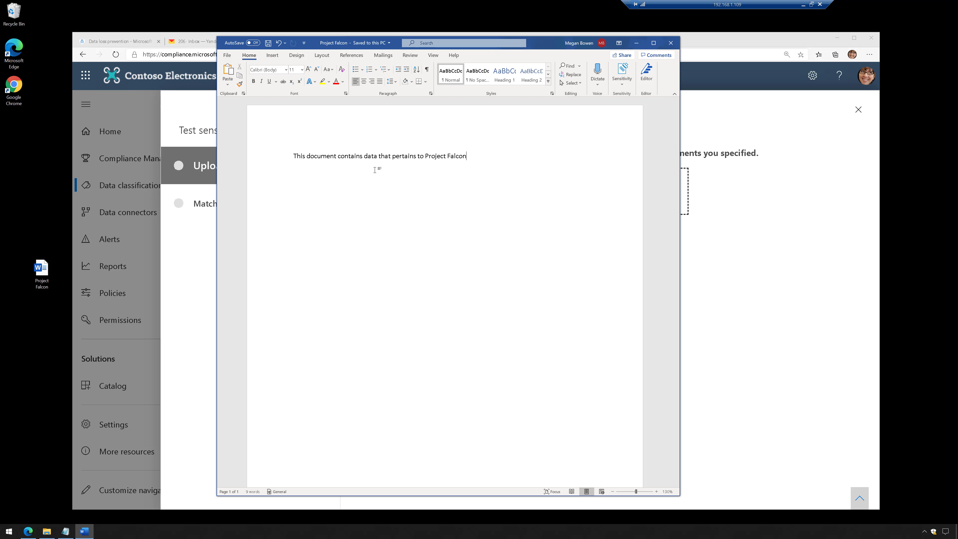
click(674, 46)
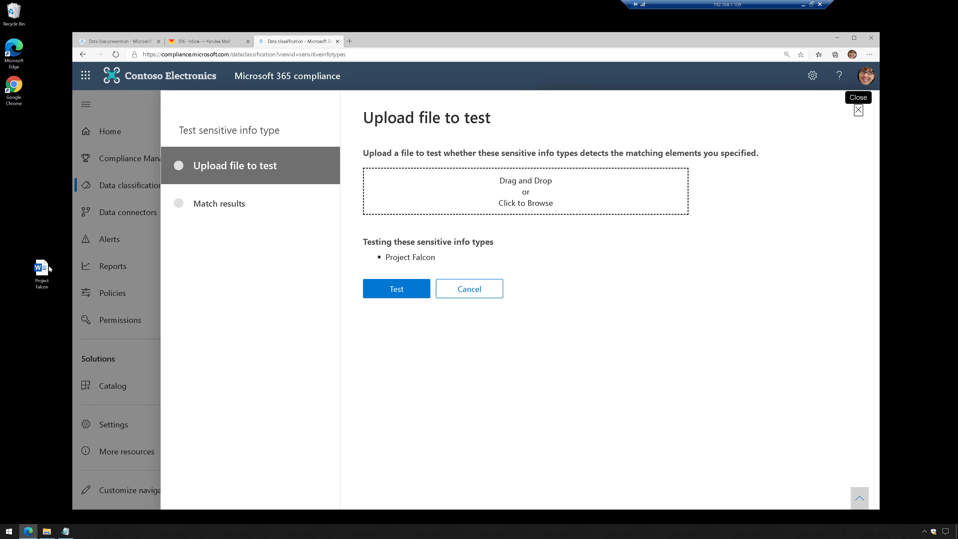
Step: Upload the desktop Project Falcon document with an override of the content protection, run the info type test and finish it
drag(48, 268, 559, 192)
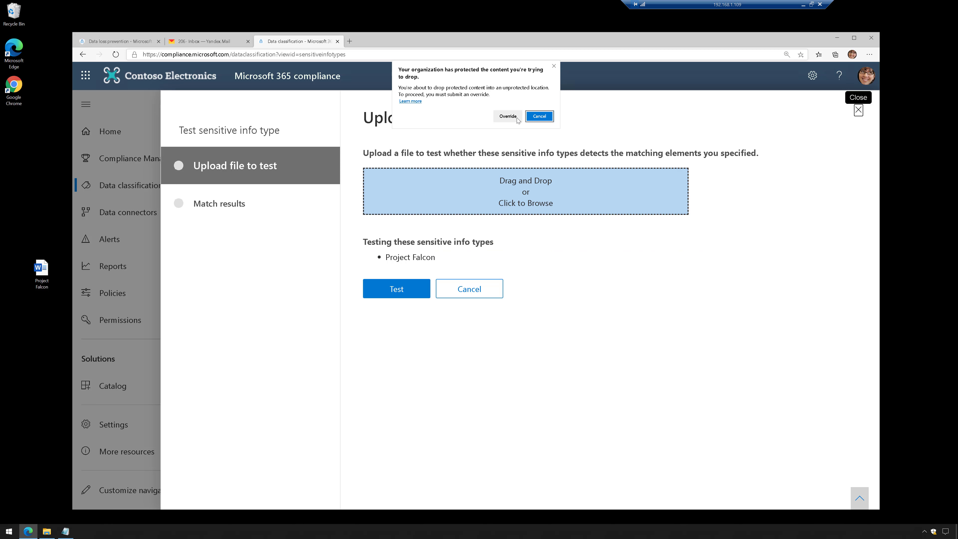
click(517, 118)
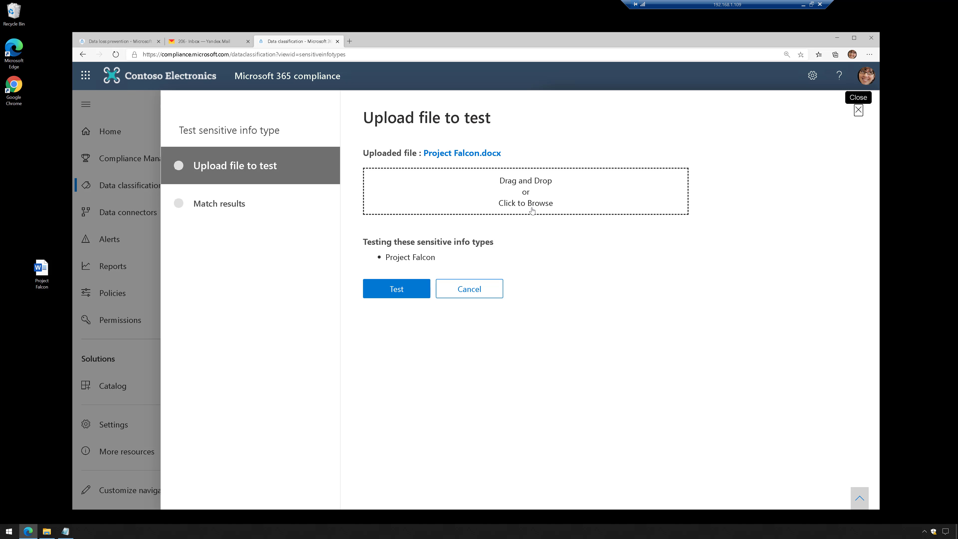
click(404, 288)
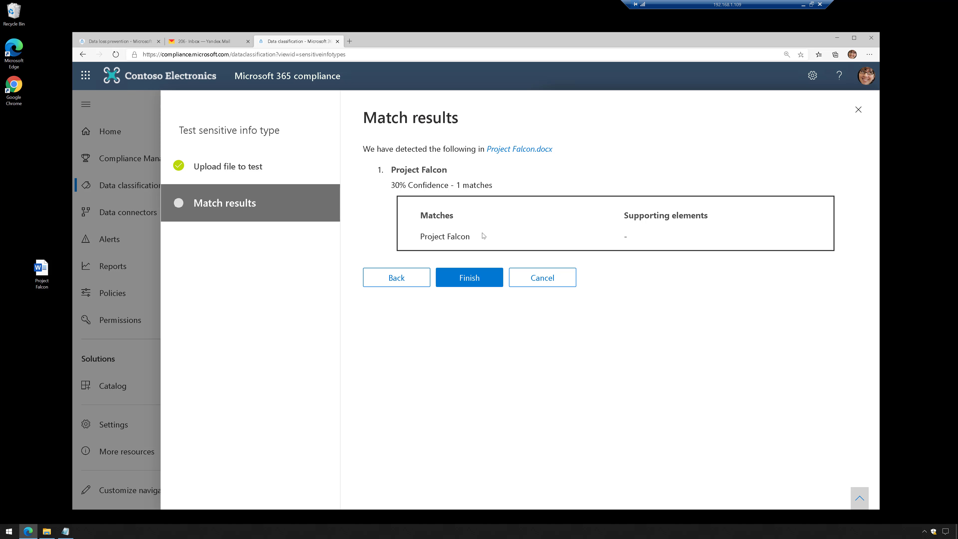
click(476, 274)
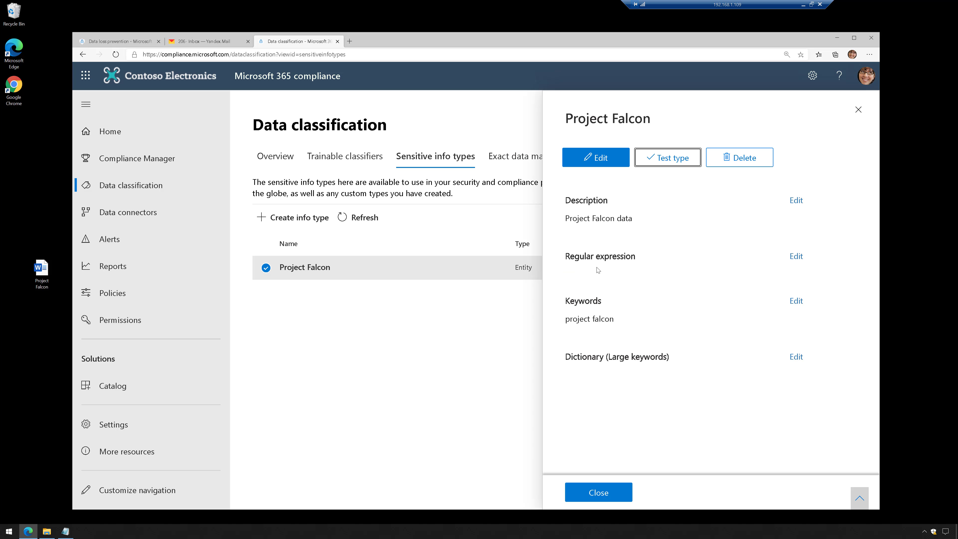
Step: Clear the search, browse the full list of sensitive info types and view the details of ABA Routing Number
click(859, 110)
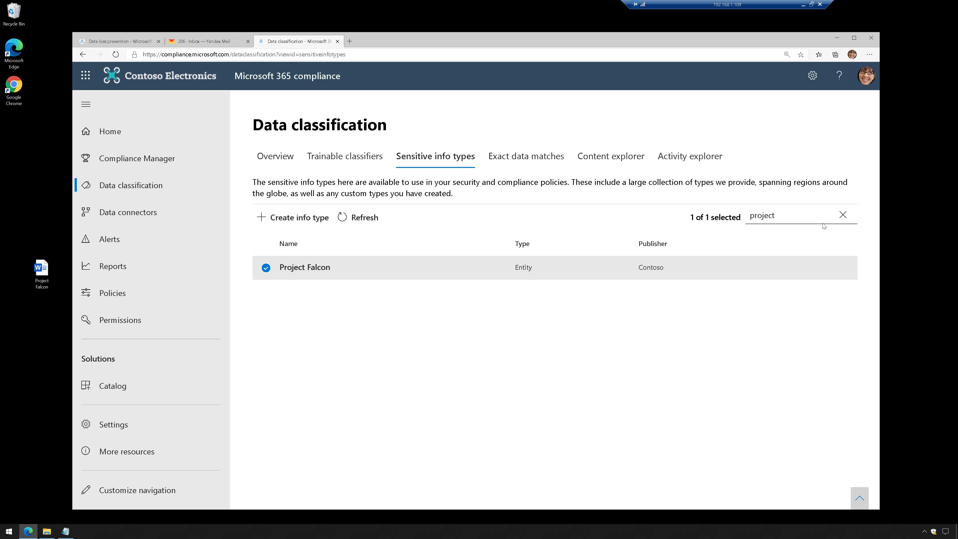
click(843, 215)
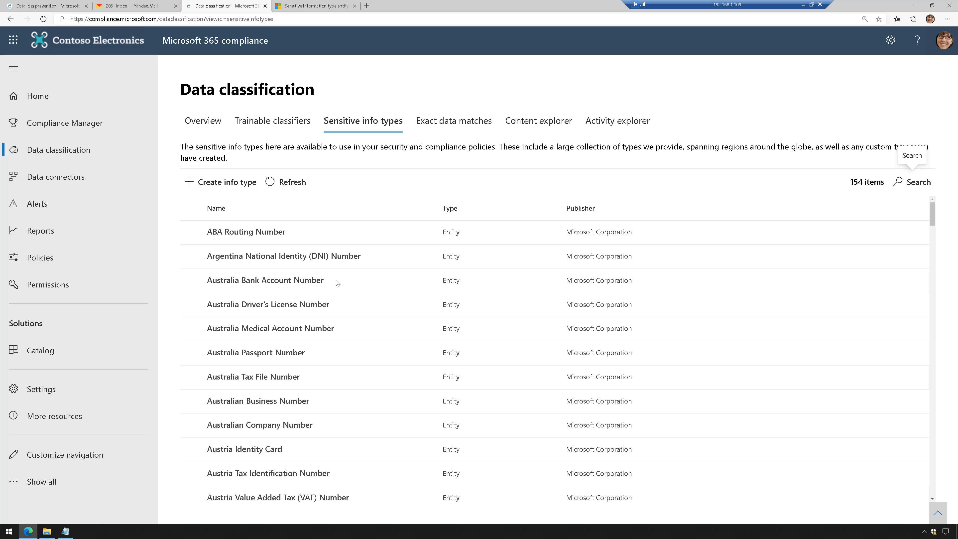
scroll(363, 266, down, 5)
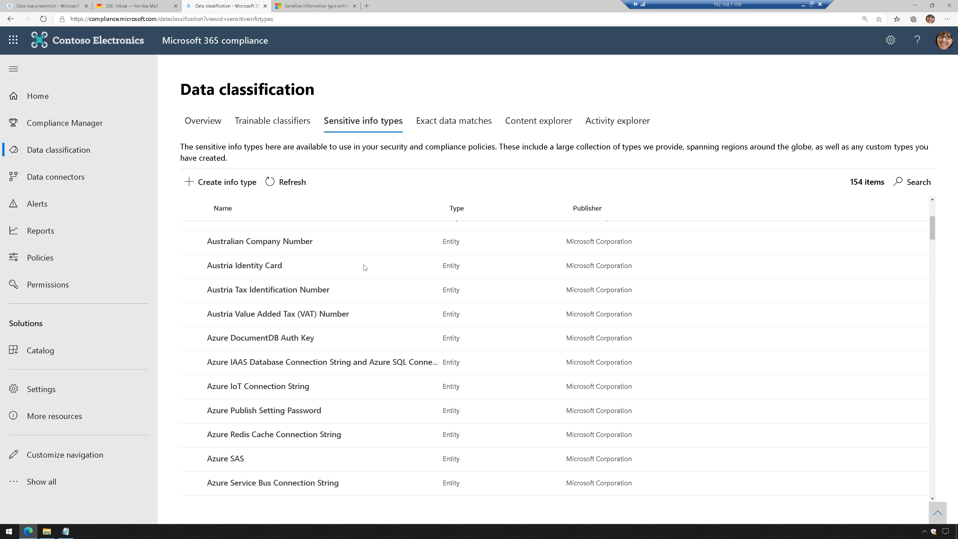
scroll(364, 266, up, 5)
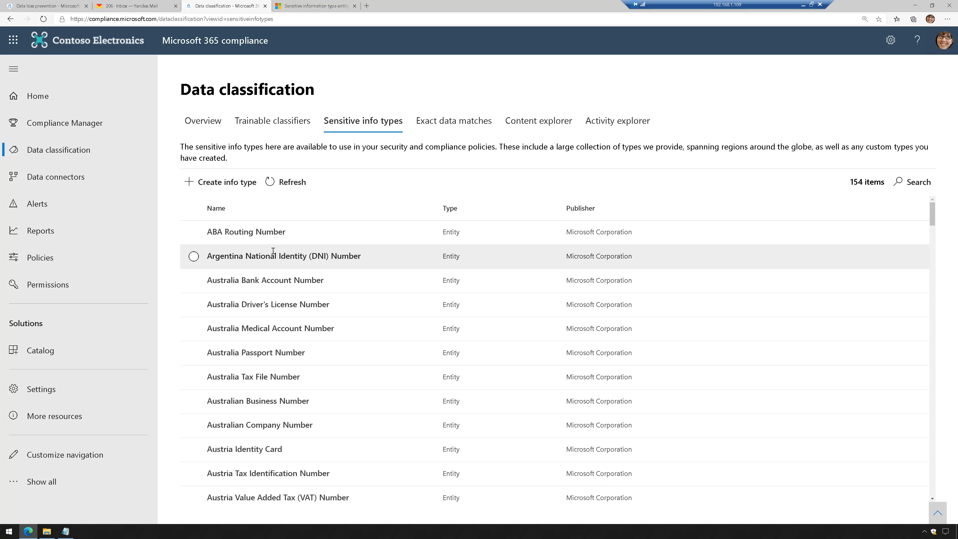
click(256, 235)
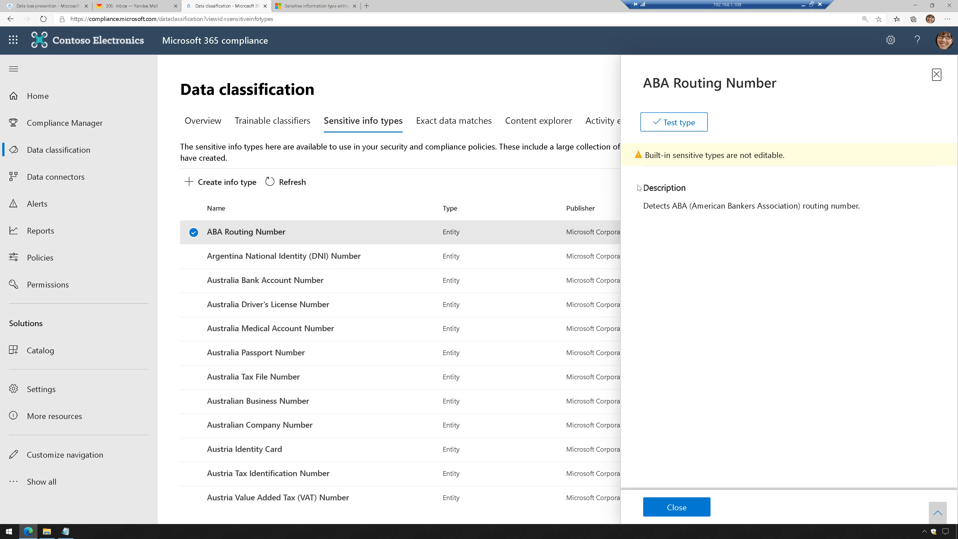
click(937, 74)
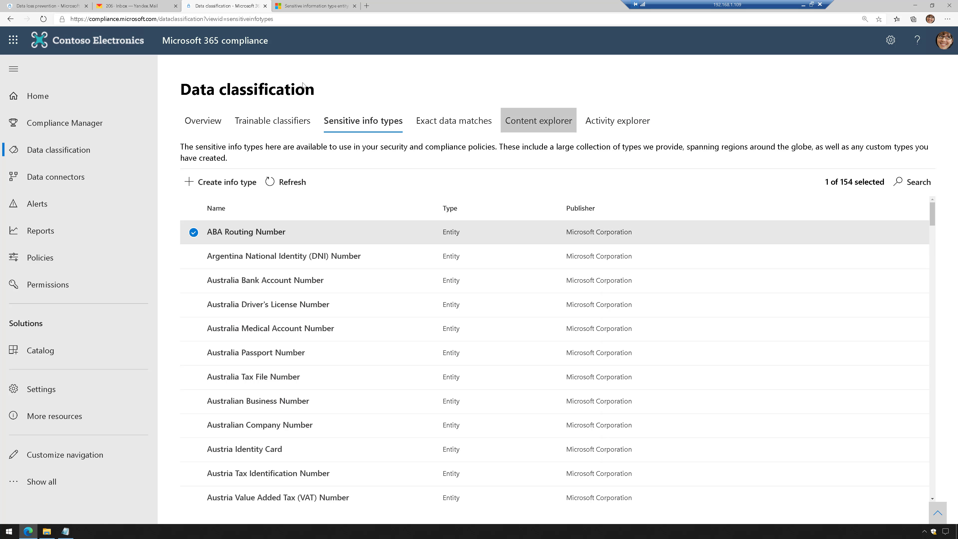
Step: Switch to the Sensitive information type entity definitions article and examine the ABA routing number's format and pattern
click(315, 7)
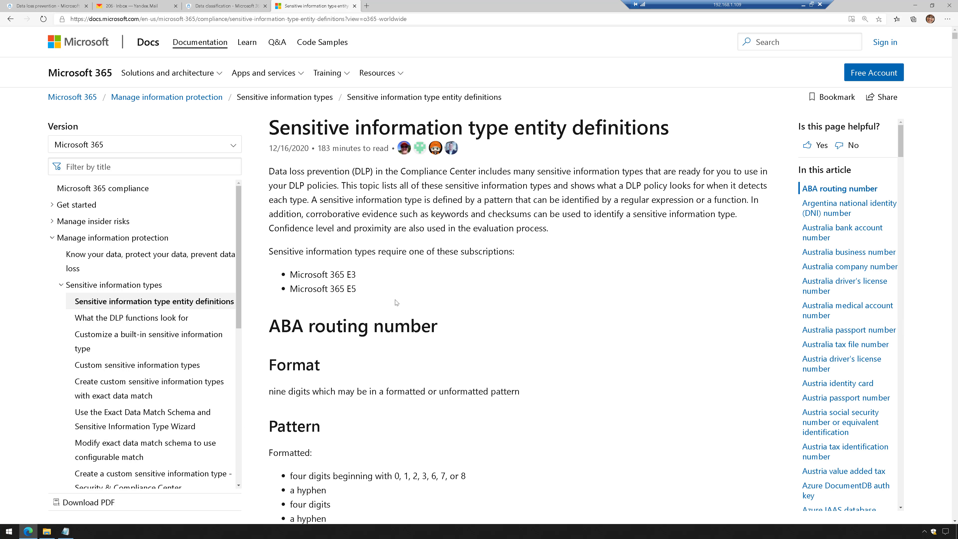
scroll(548, 294, down, 3)
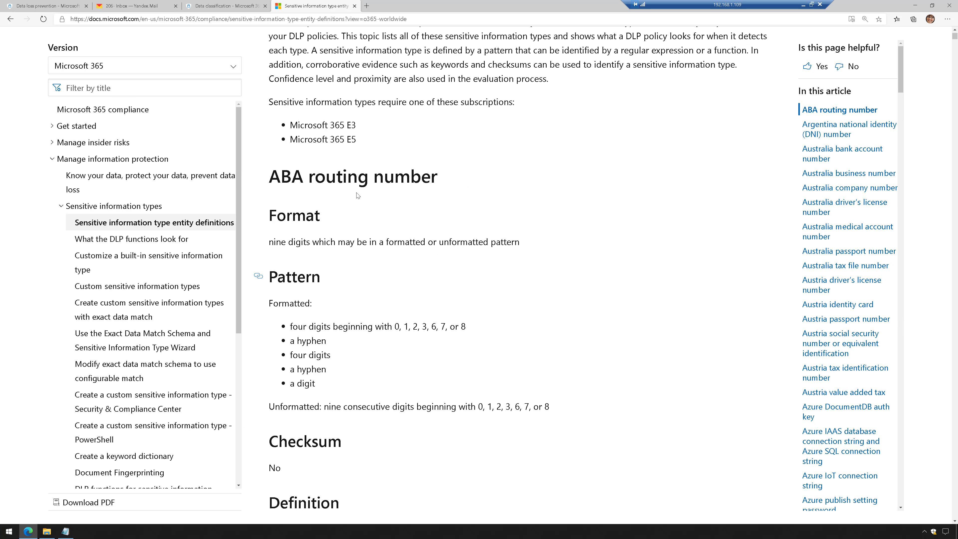
drag(281, 177, 437, 178)
scroll(445, 242, down, 2)
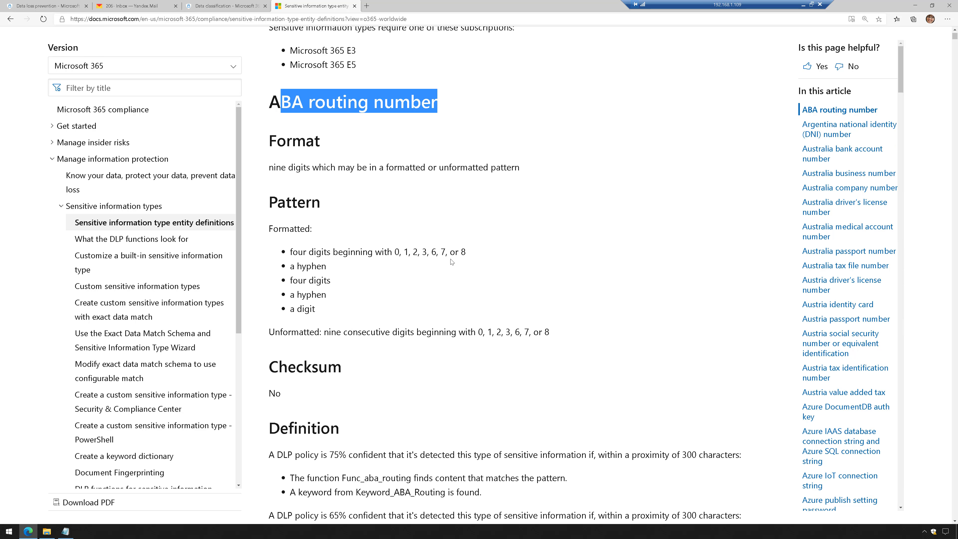
click(435, 184)
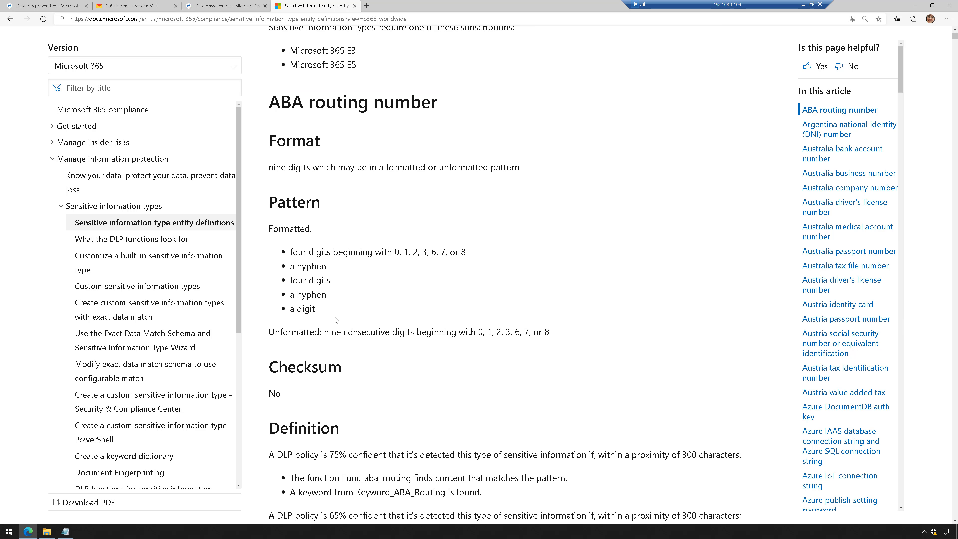
drag(335, 312, 289, 251)
scroll(414, 313, down, 4)
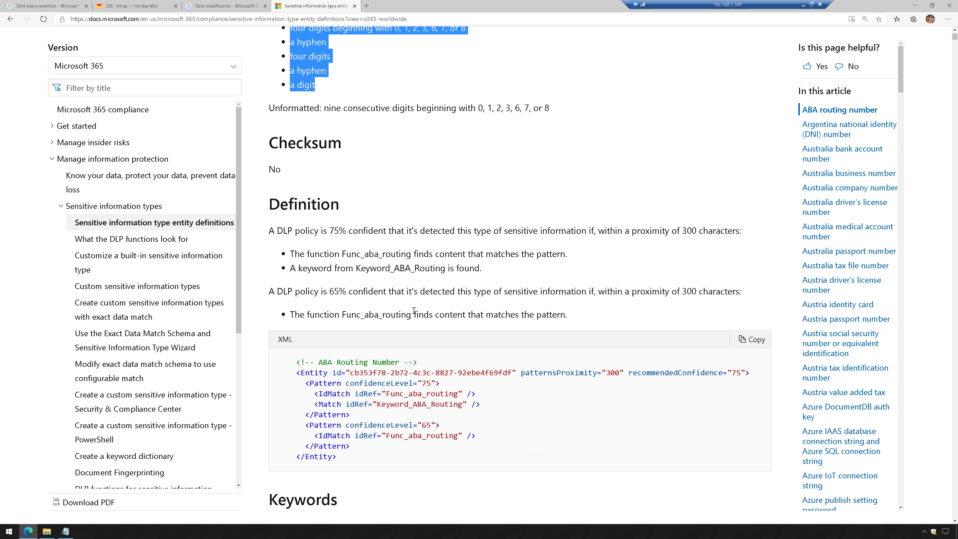
Step: Examine the ABA routing number's confidence definition, XML patterns and Keyword_aba_routing keyword list
scroll(413, 310, down, 2)
drag(301, 388, 301, 306)
scroll(364, 373, down, 5)
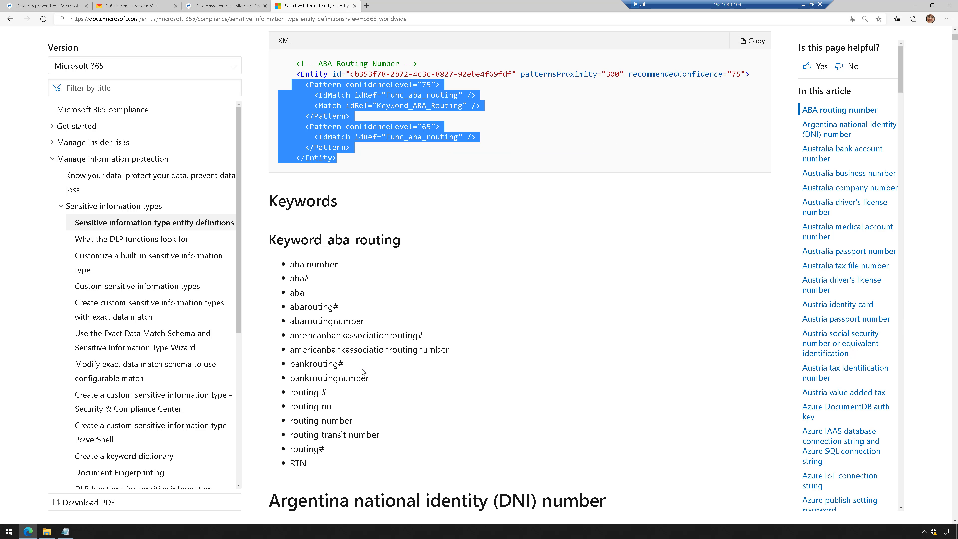
click(345, 459)
drag(307, 463, 429, 287)
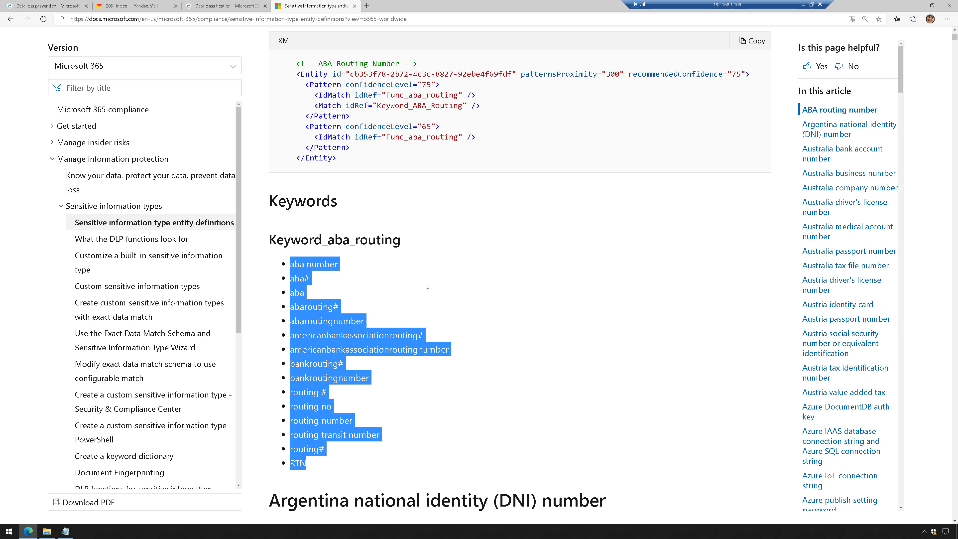
click(429, 367)
scroll(428, 366, down, 4)
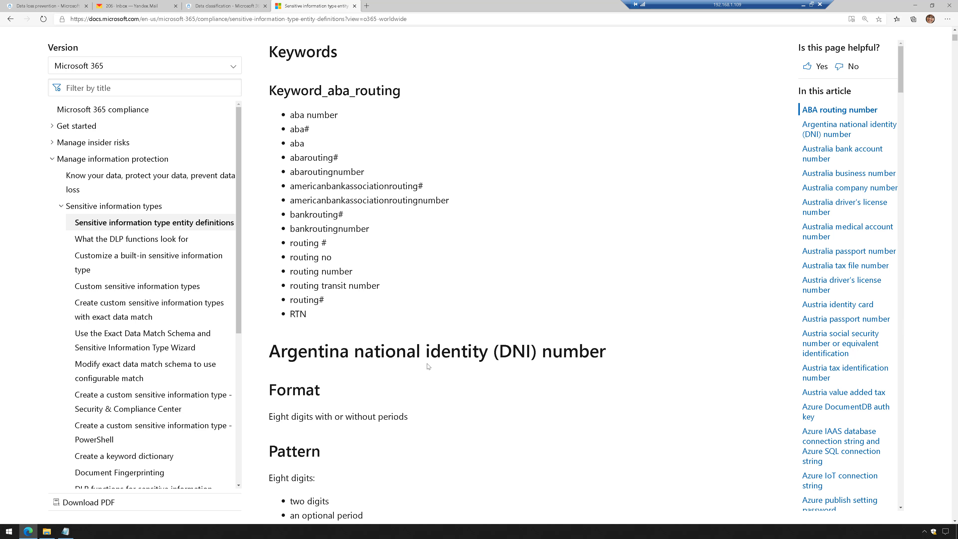
scroll(429, 367, up, 14)
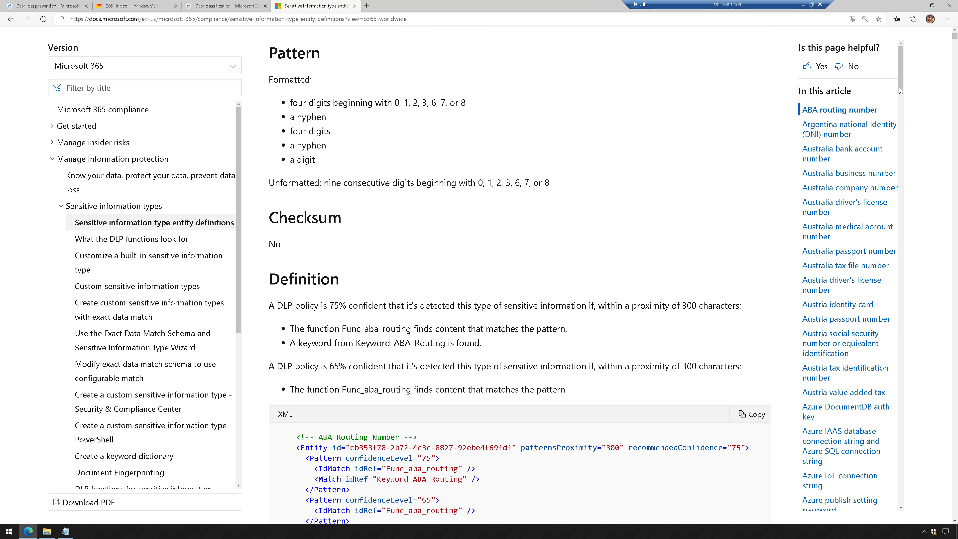
Step: Find the U.S. social security number (SSN) entry in the article's contents and go to its section
drag(901, 93, 875, 484)
scroll(875, 484, down, 4)
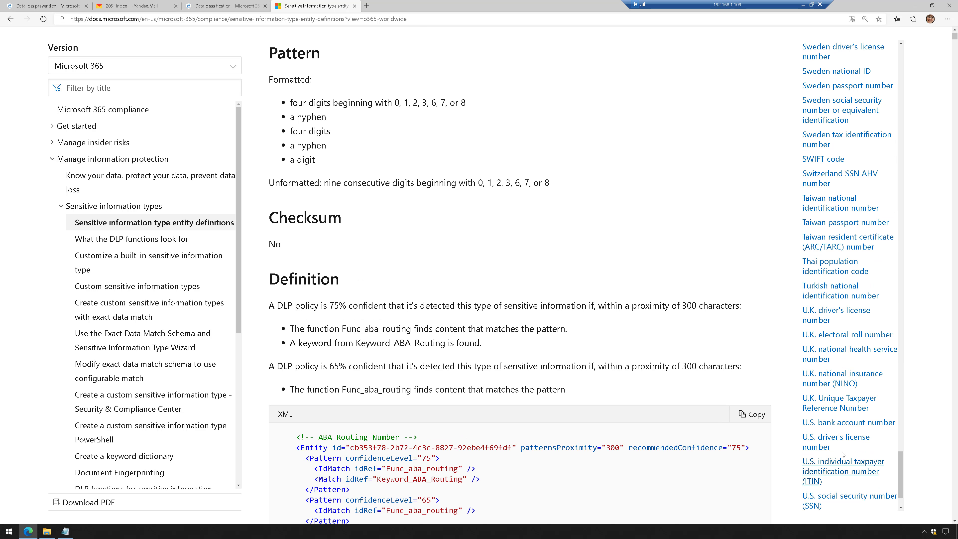
scroll(842, 428, down, 2)
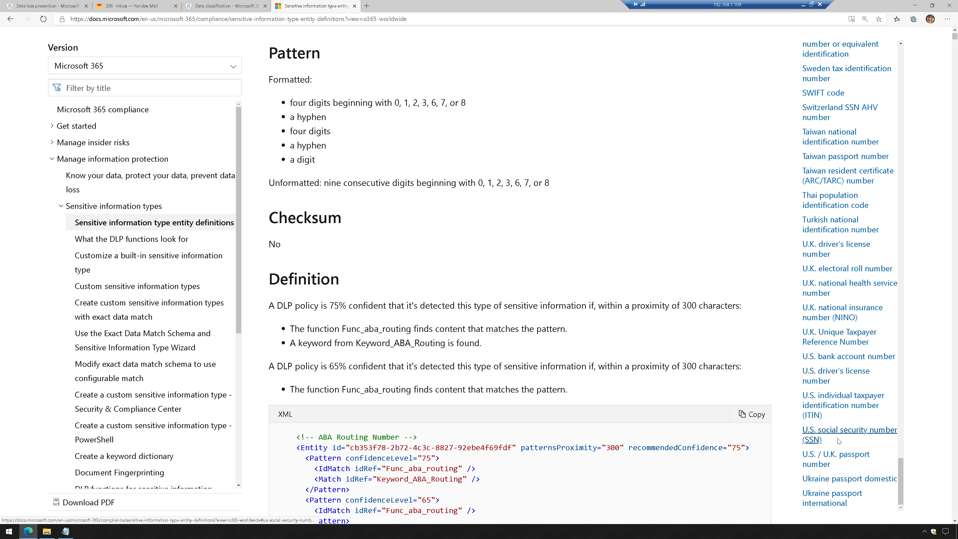
click(840, 437)
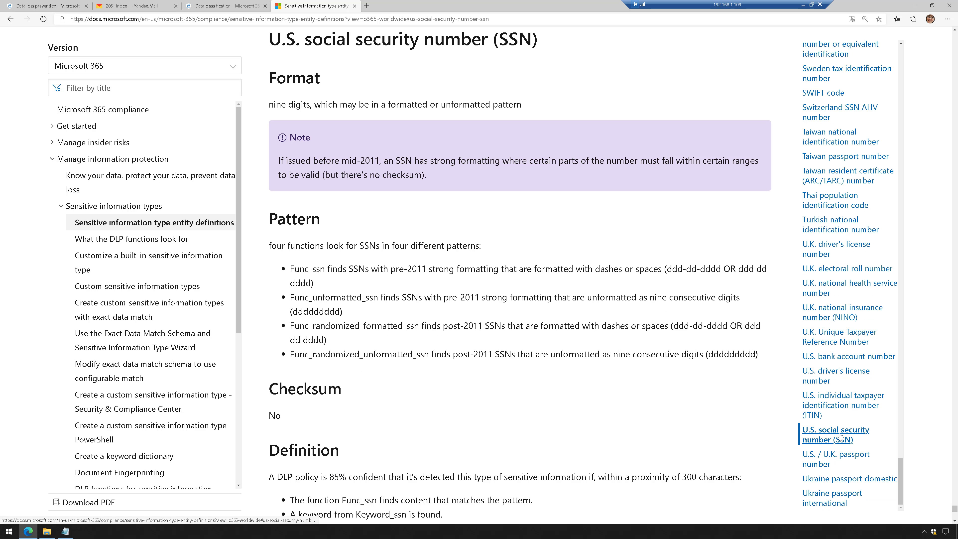
Step: Examine the SSN pattern functions, confidence levels, XML definition and Keyword_ssn list
scroll(388, 287, down, 2)
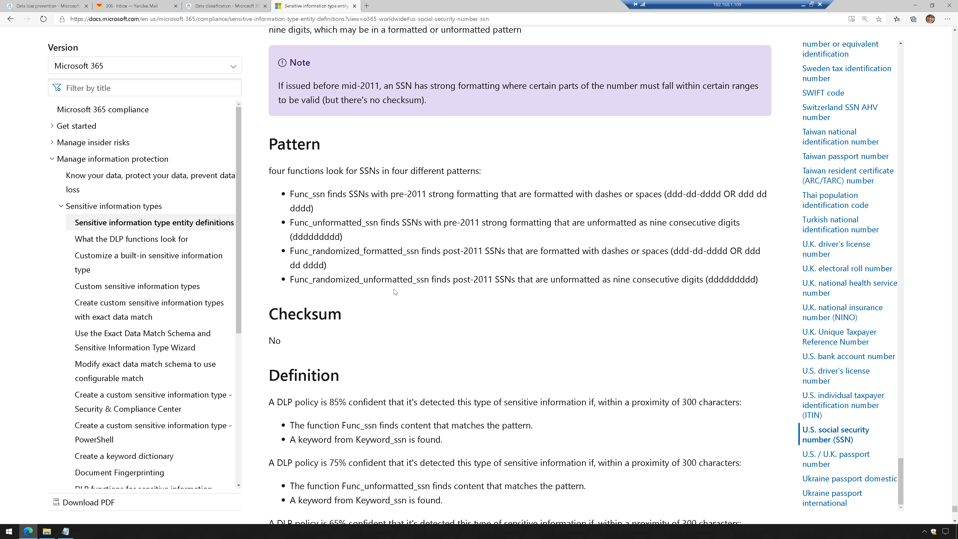
drag(258, 187, 394, 295)
click(392, 278)
scroll(391, 278, down, 6)
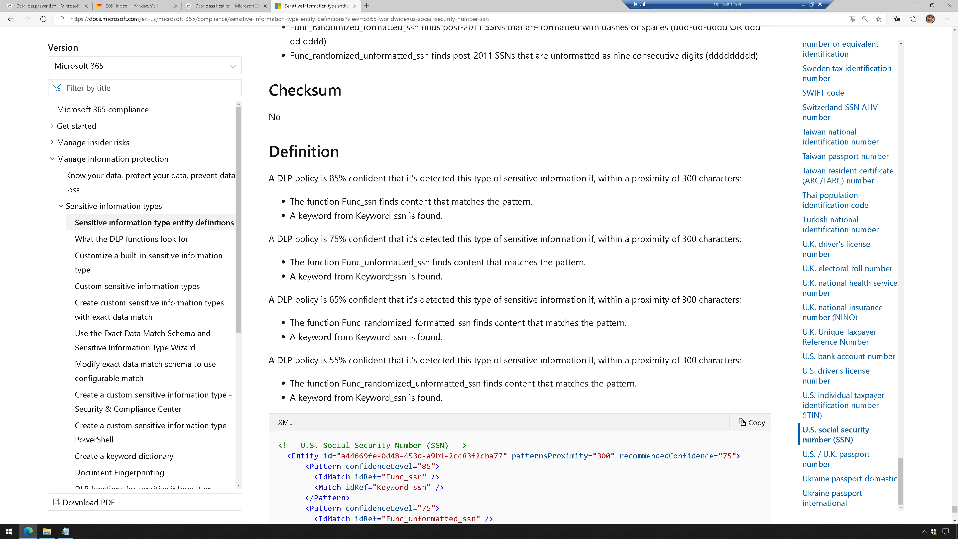
scroll(392, 278, down, 10)
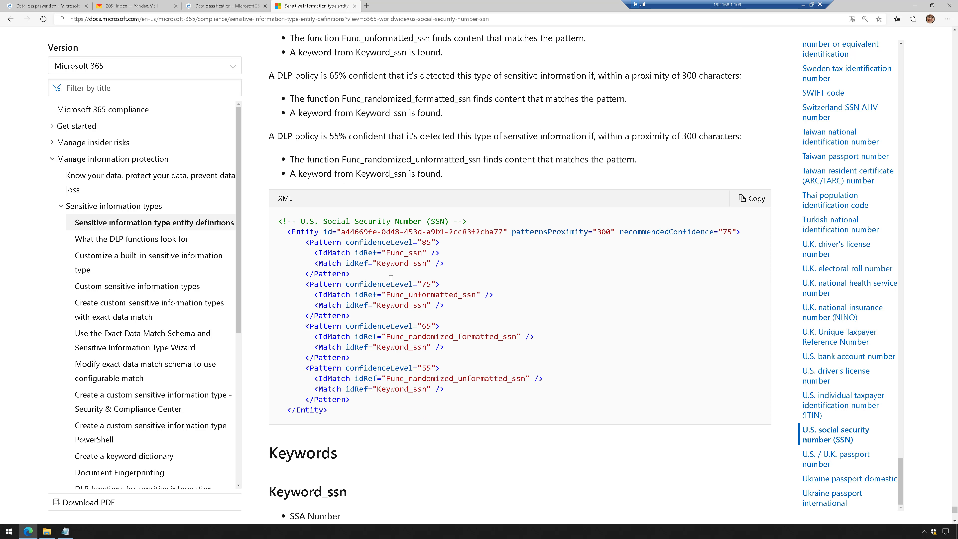
scroll(391, 278, down, 2)
scroll(436, 342, up, 2)
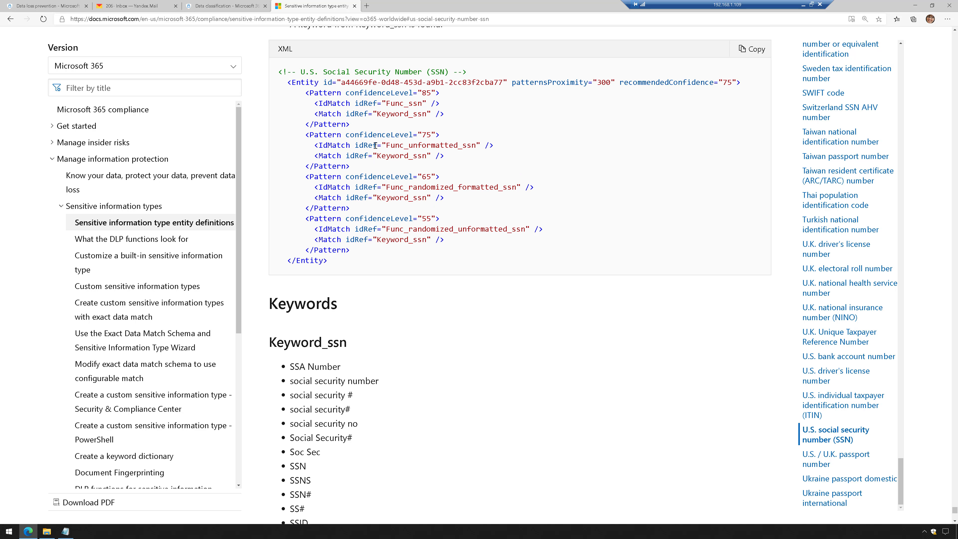
Step: Return to the DLP rule being edited and review Project Falcon's accuracy setting and the Windows device restriction actions
click(241, 6)
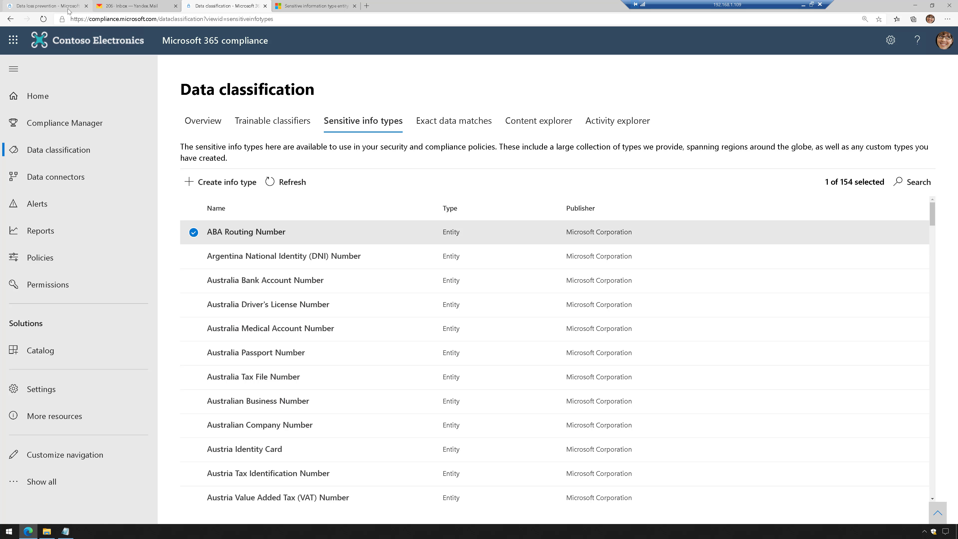
click(43, 6)
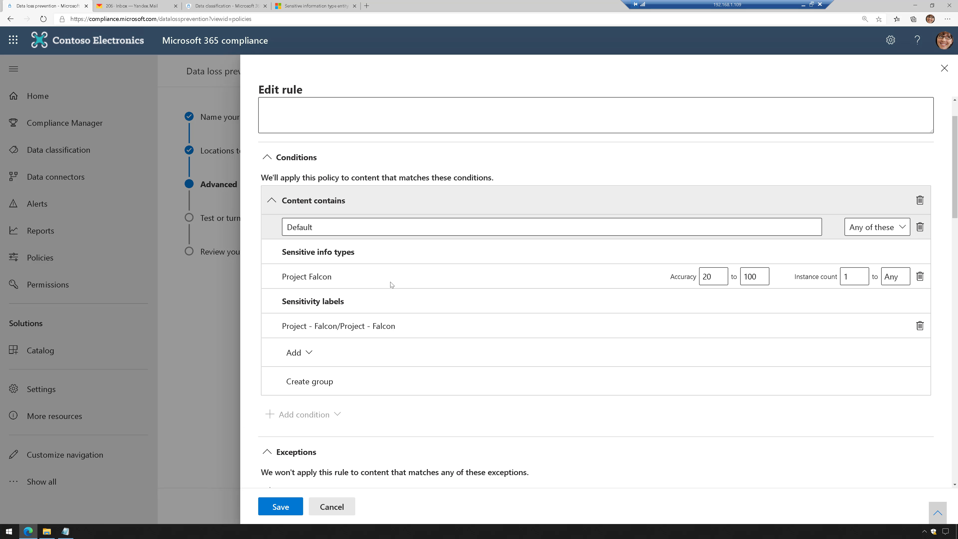
click(708, 276)
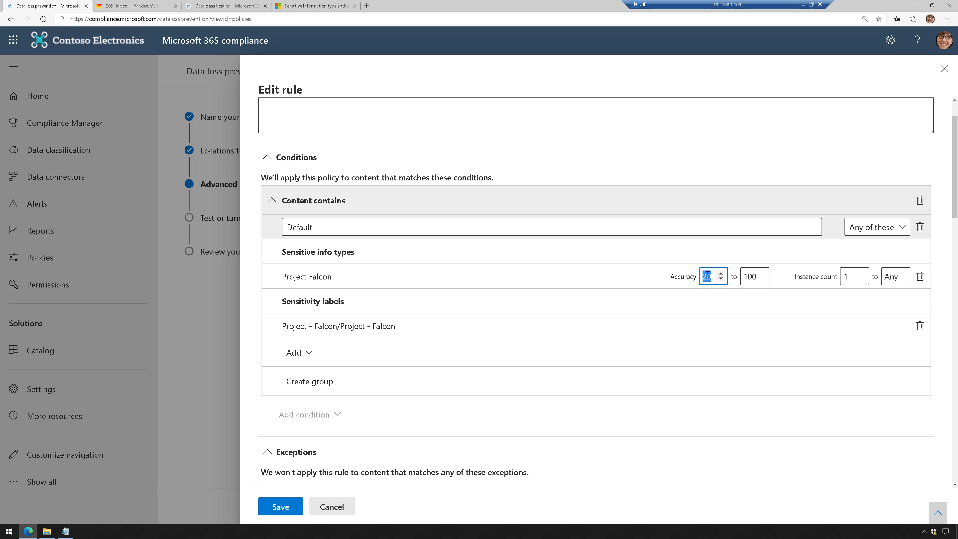
click(628, 277)
scroll(528, 319, down, 5)
scroll(491, 277, down, 3)
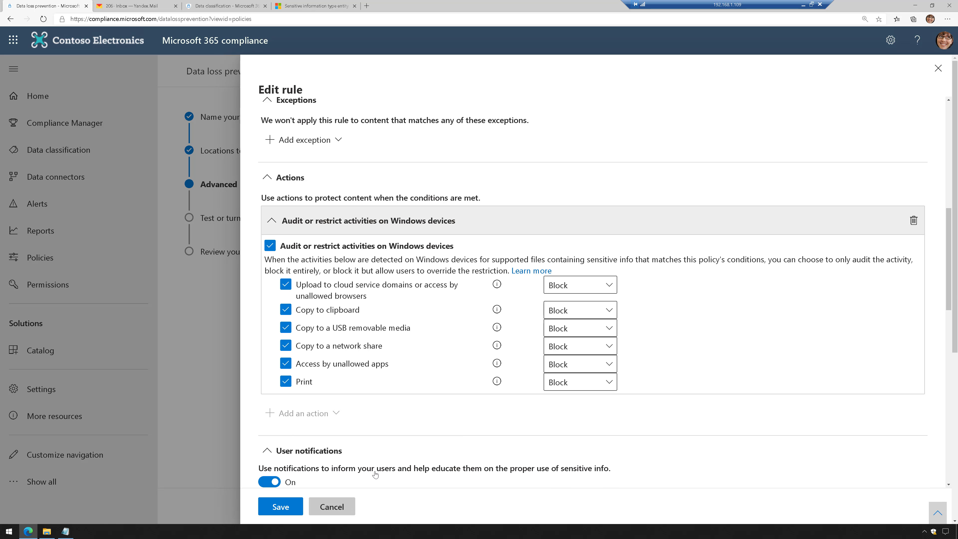
Step: Minimize the browser, clear all text in the untitled Notepad file and delete the Project Falcon document from the desktop
click(915, 6)
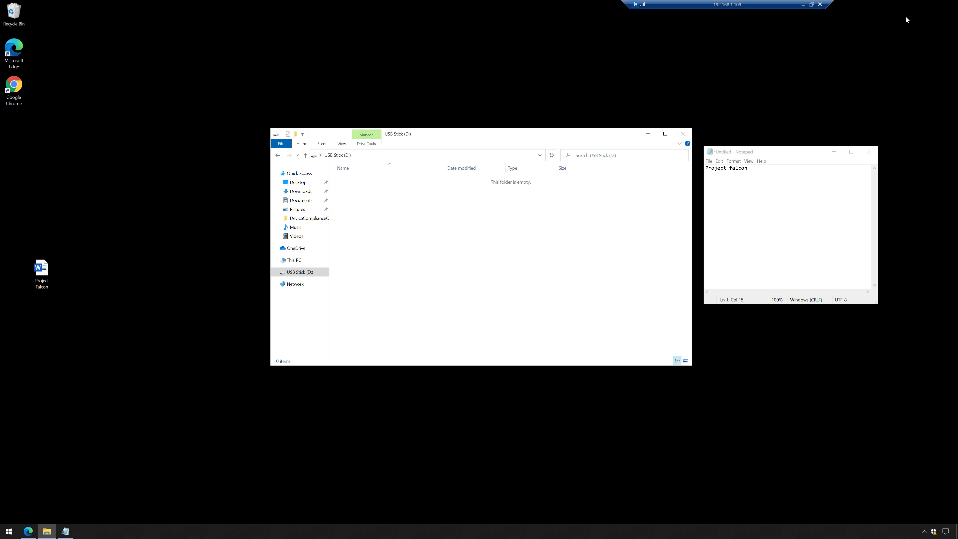
click(819, 181)
key(ctrl+a)
key(BackSpace)
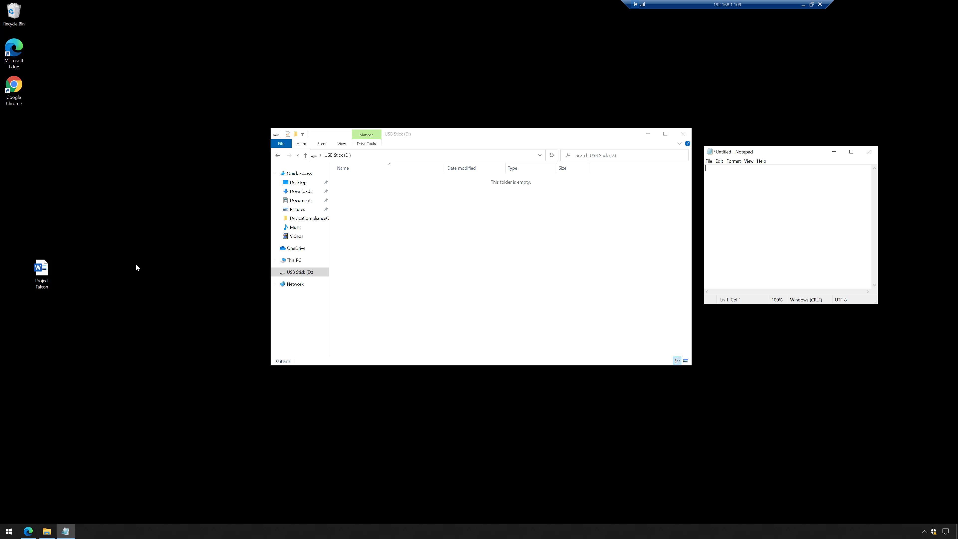
drag(42, 270, 14, 12)
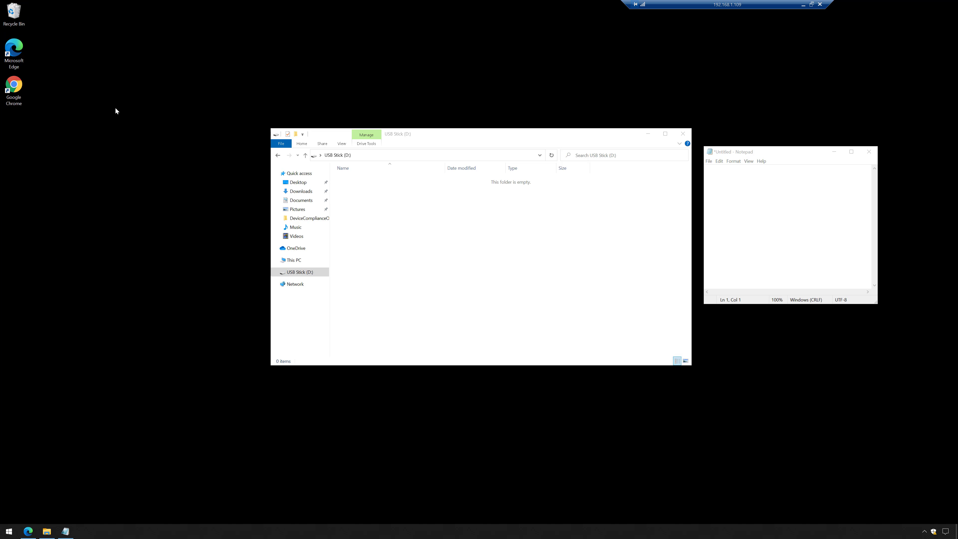
Step: Create a Word document named "Project Falcon Sensitive Info Type" on the desktop and open it
right_click(115, 111)
mouse_move(148, 168)
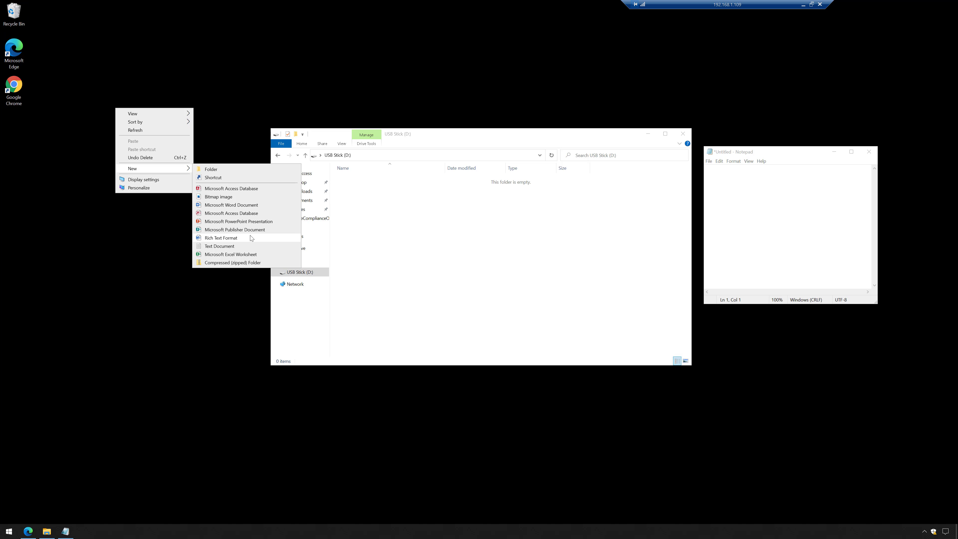
click(248, 205)
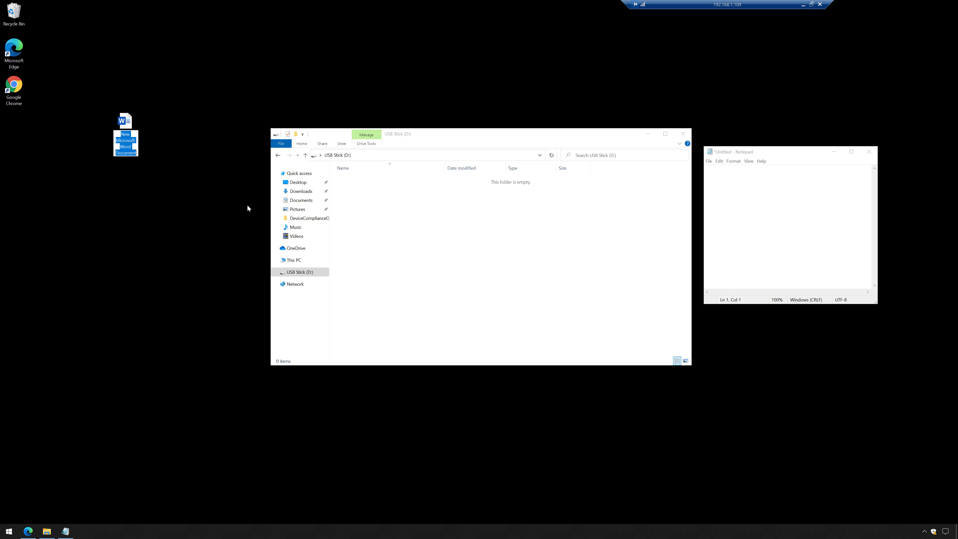
text(Project)
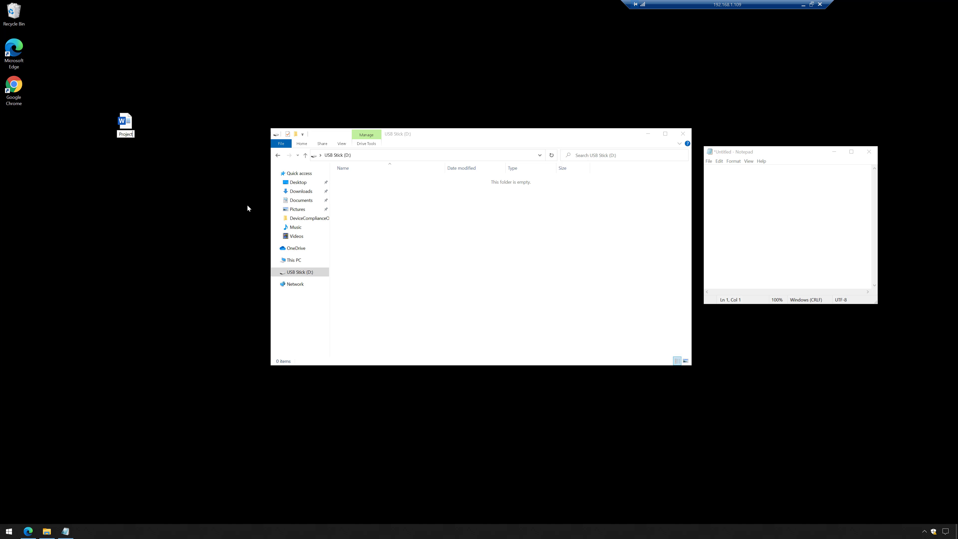
text( Falcon Sensitive Infom)
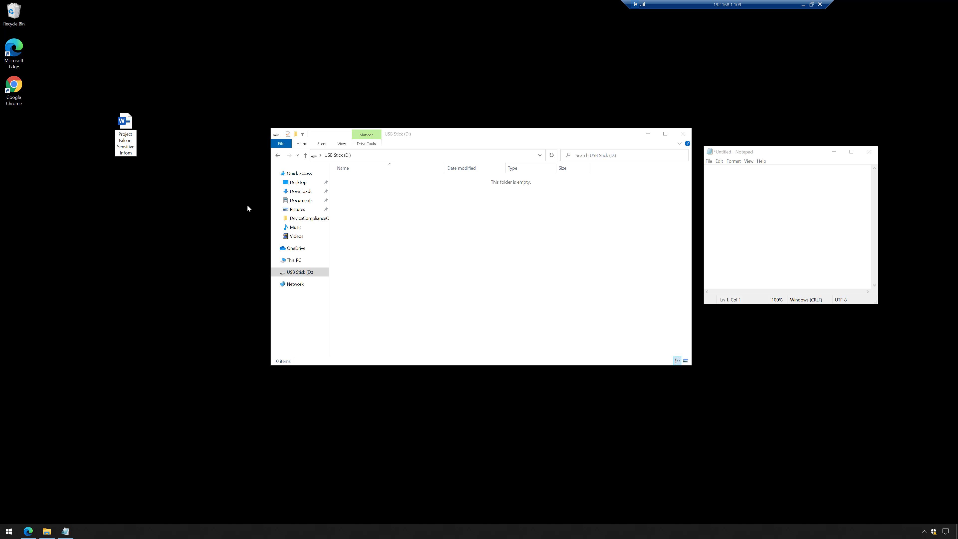
key(Return)
key(Return)
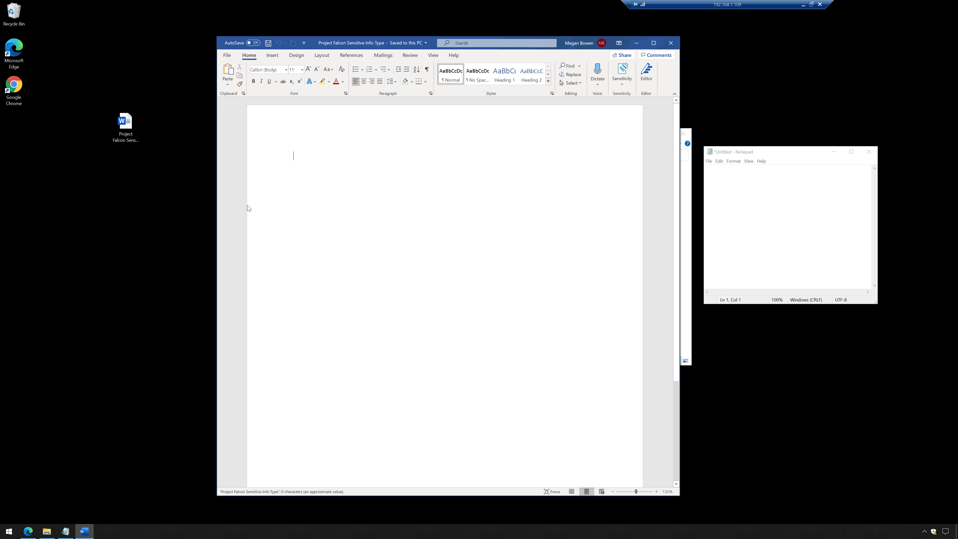
Step: Write the sentence "This document is a test file, that contains highly sensitive data that pertains t" in the new document
text(This docum)
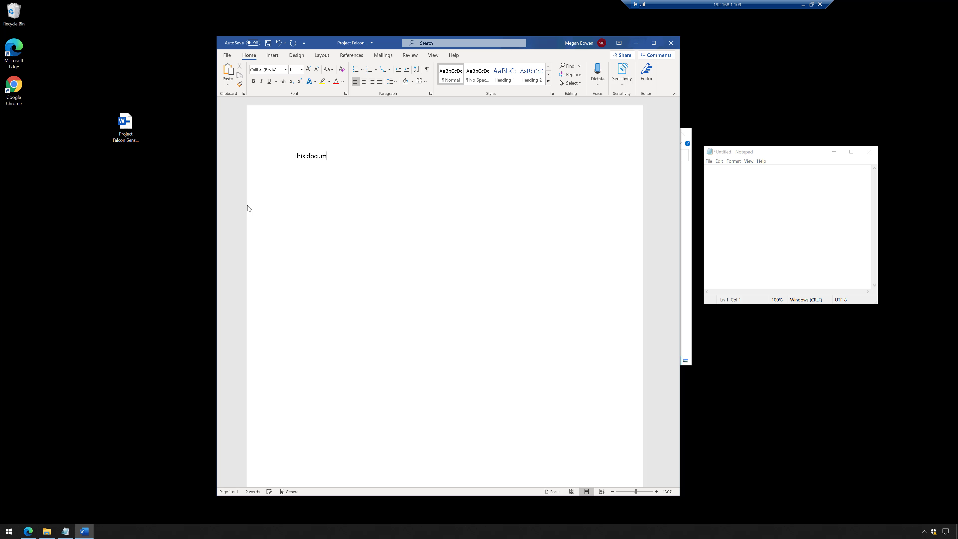
text(ent is a test file, that contains highly sensitive d)
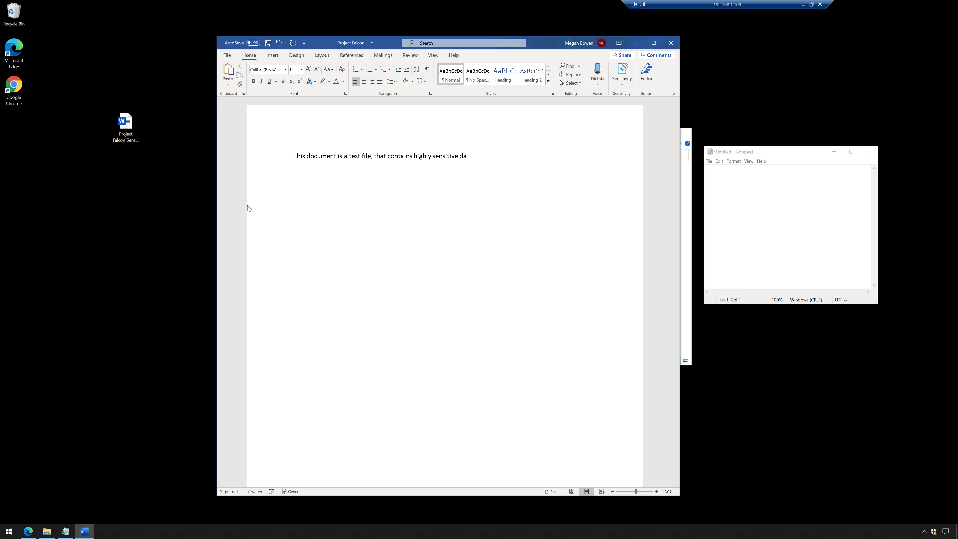
text(ata that pertains t)
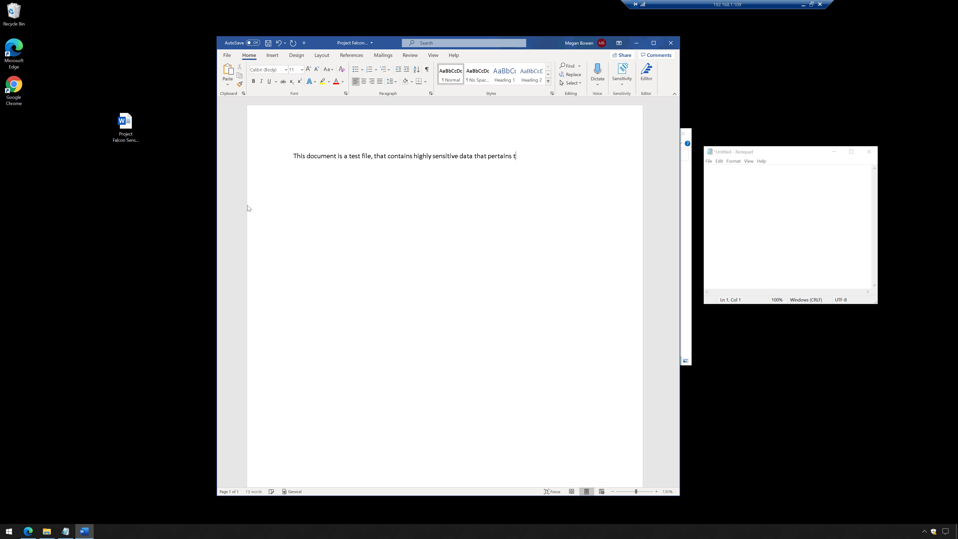